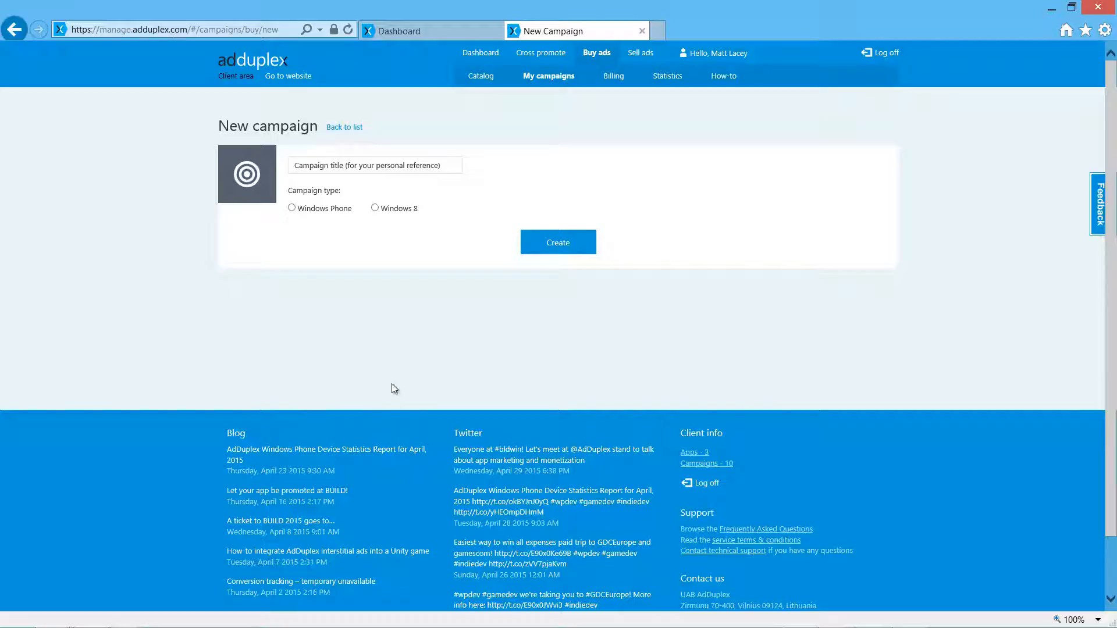
Create a Windows Phone campaign titled mag1.
{"action": "left_click", "coordinate": [320, 167]}
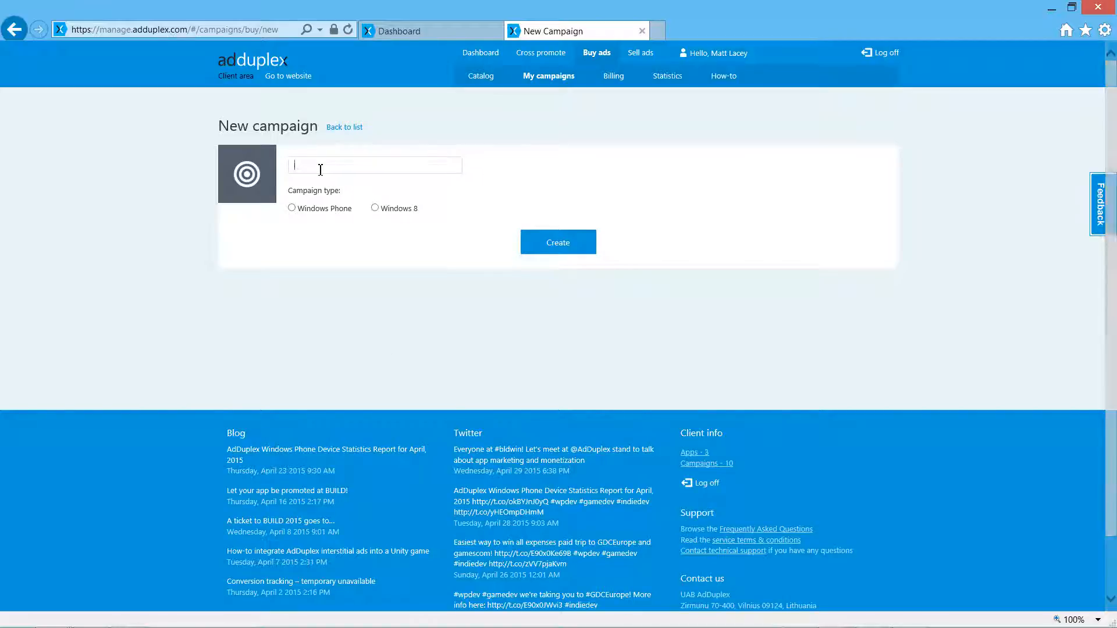
{"action": "type", "text": "mag1"}
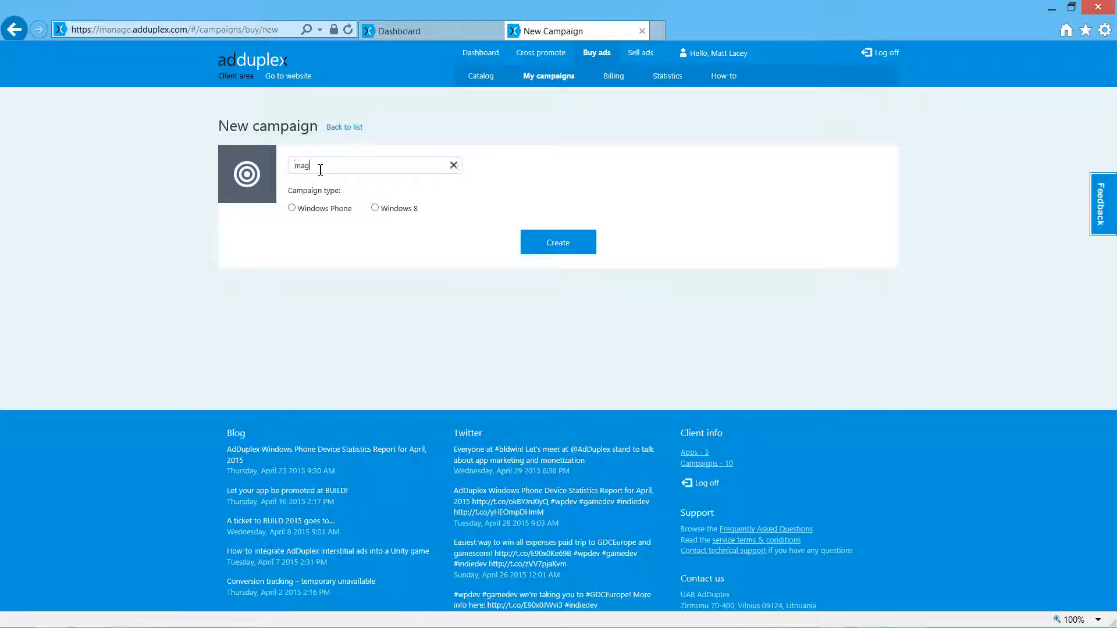
{"action": "left_click", "coordinate": [293, 209]}
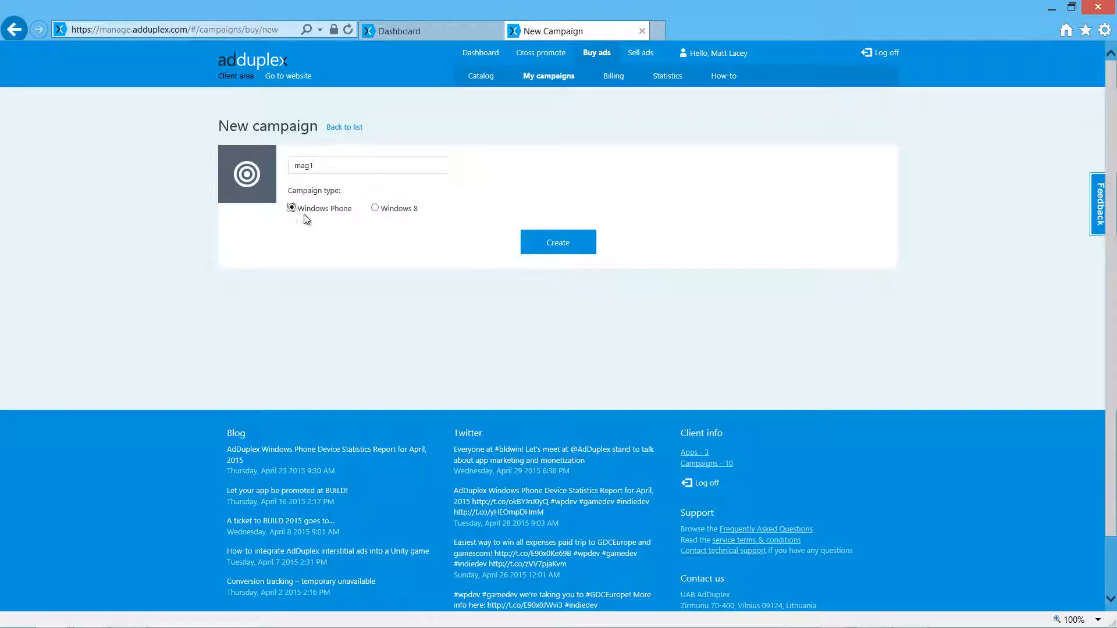
{"action": "left_click", "coordinate": [548, 254]}
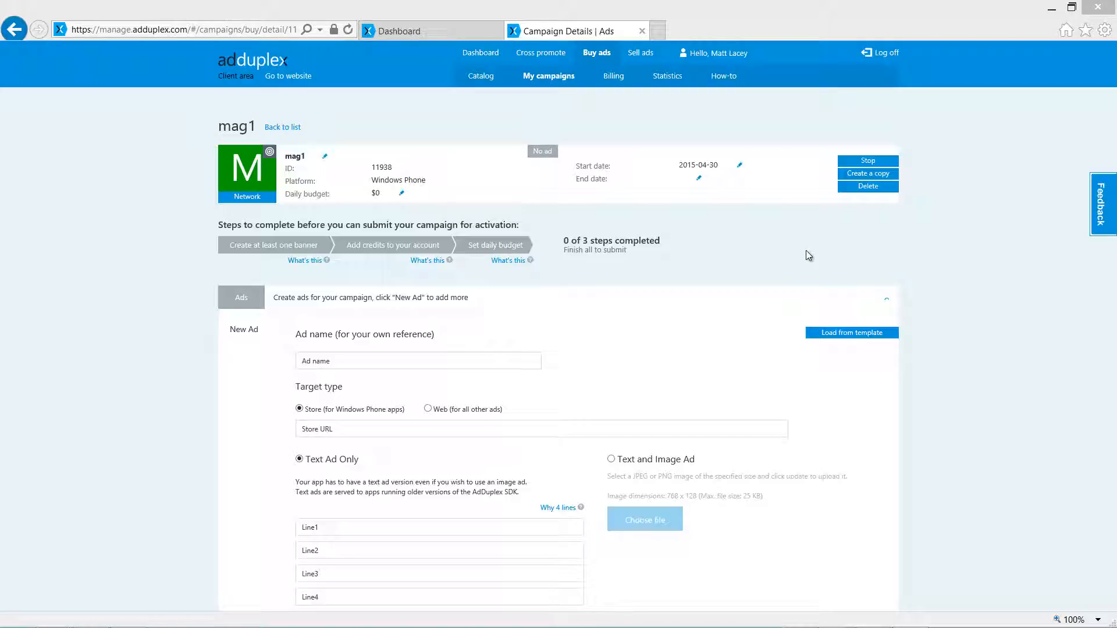
Set the mag1 campaign's daily budget to $10.
{"action": "left_click", "coordinate": [402, 194]}
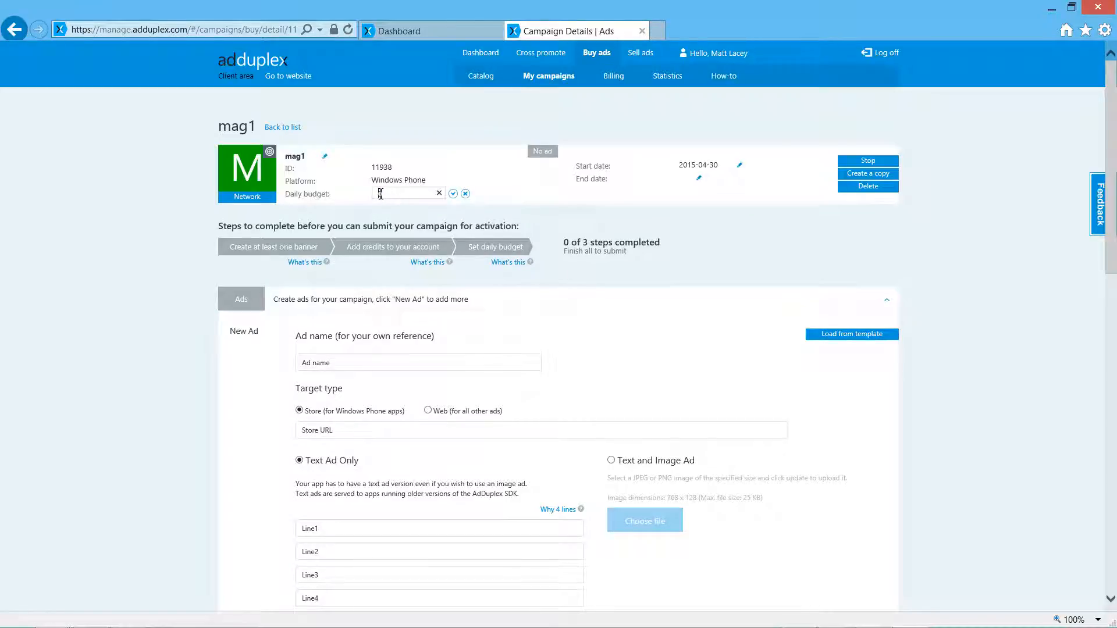
{"action": "type", "text": "10"}
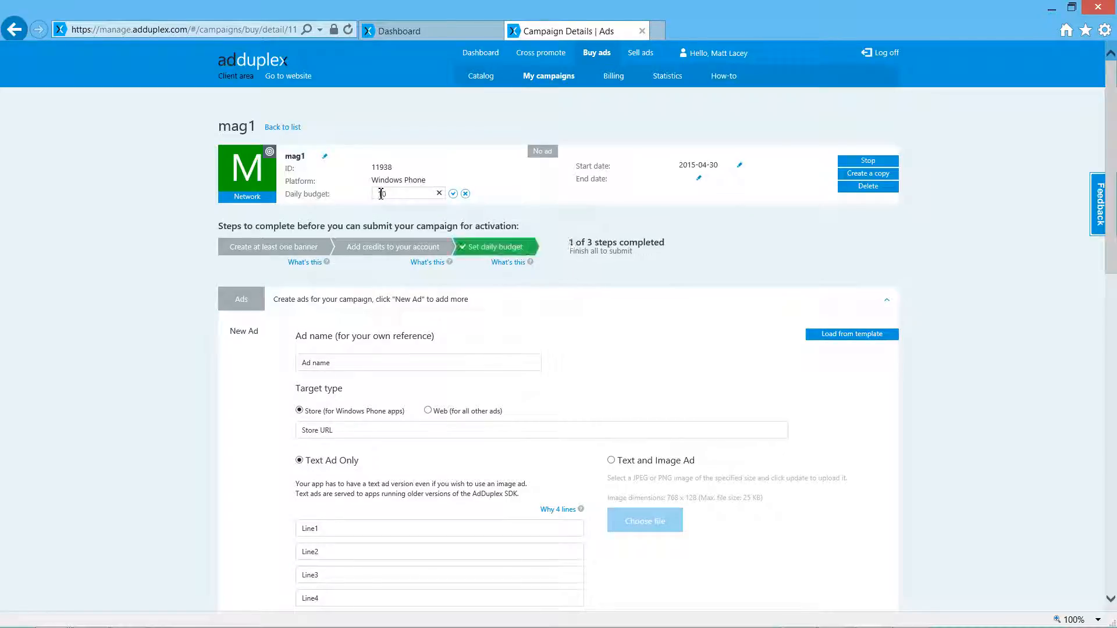
{"action": "left_click", "coordinate": [454, 194]}
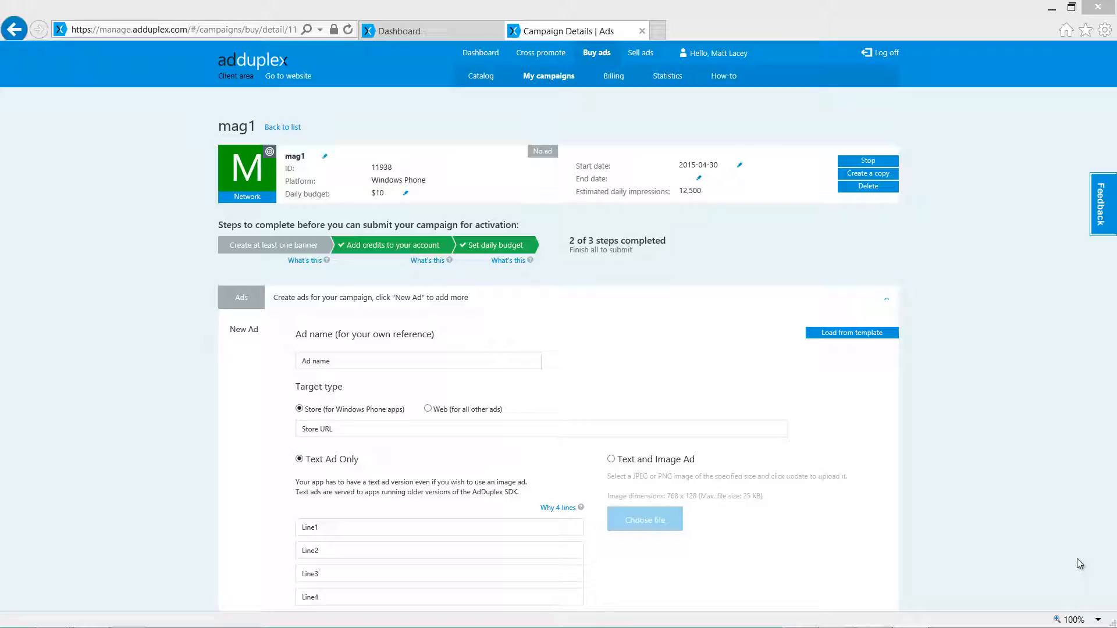
{"action": "left_click", "coordinate": [384, 362]}
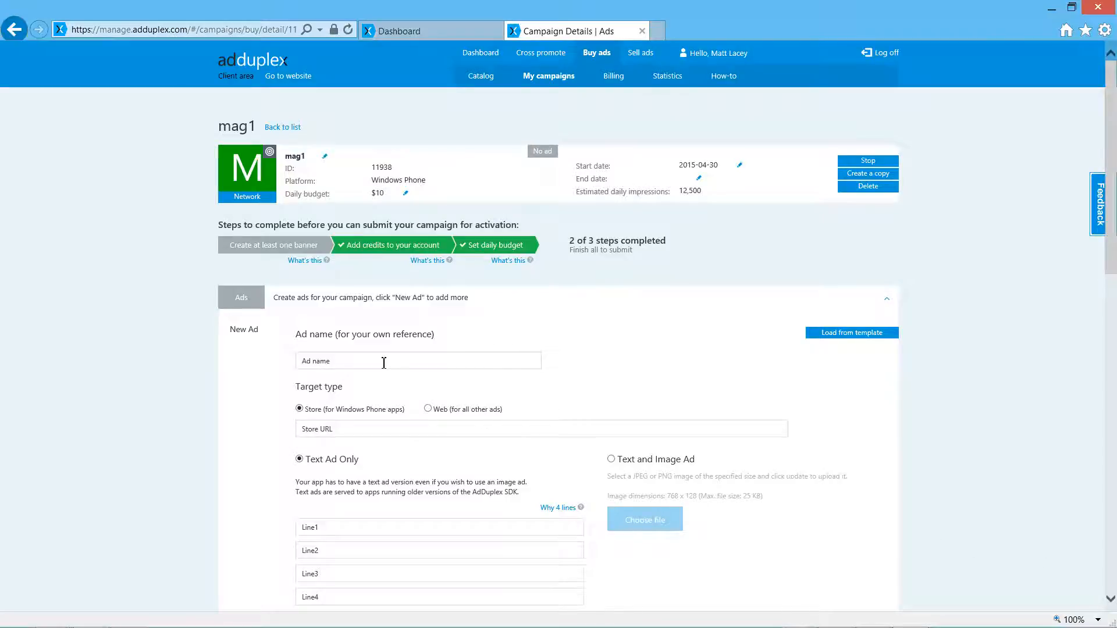
{"action": "type", "text": "default"}
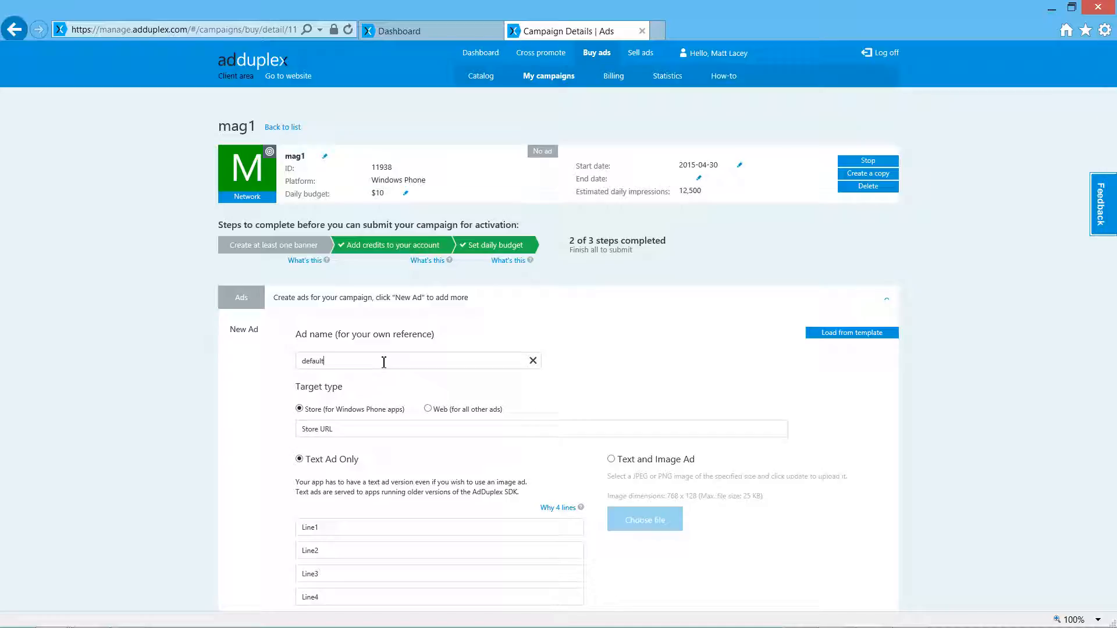
{"action": "left_click", "coordinate": [346, 429]}
{"action": "type", "text": "http://www.windowsphone.com/s?appid=82d011f0-dd90-48f0-bf0f-40083ba0d42b"}
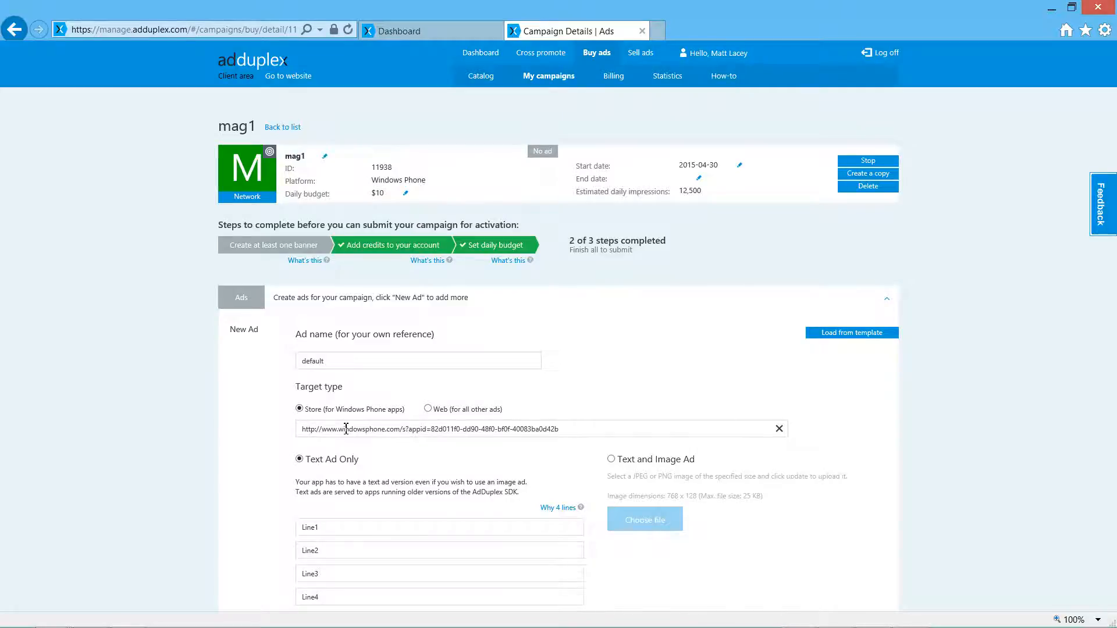
Enter "My Awesome Game" as the ad's first text line and "a fun and challenging game" as its second.
{"action": "scroll", "coordinate": [346, 429], "scroll_direction": "down", "scroll_amount": 3}
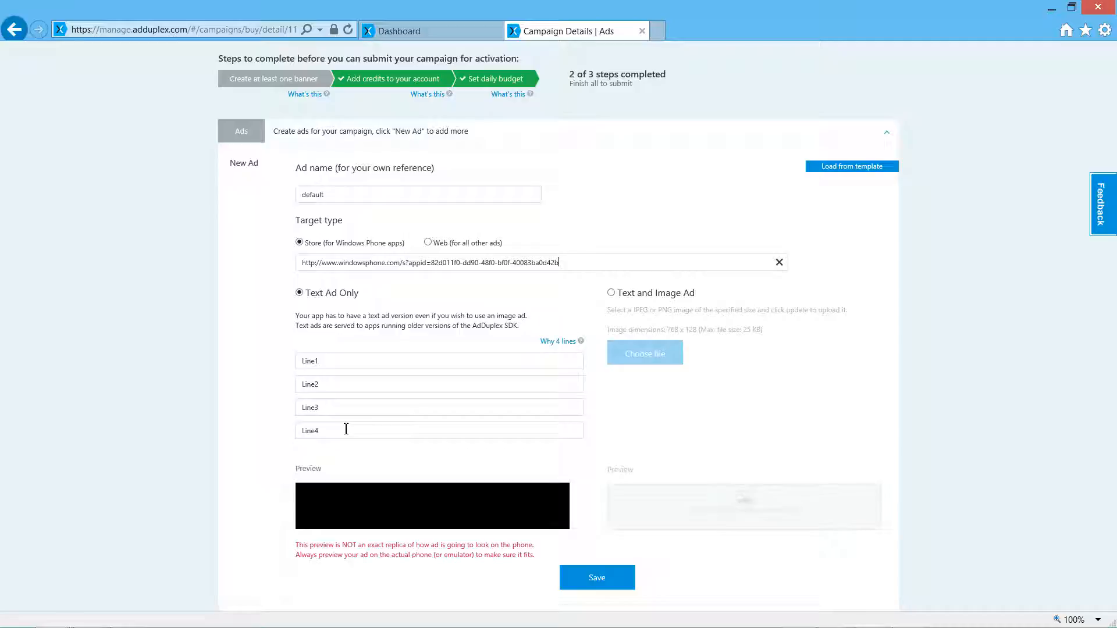
{"action": "left_click", "coordinate": [330, 363]}
{"action": "type", "text": "My Awesome Game"}
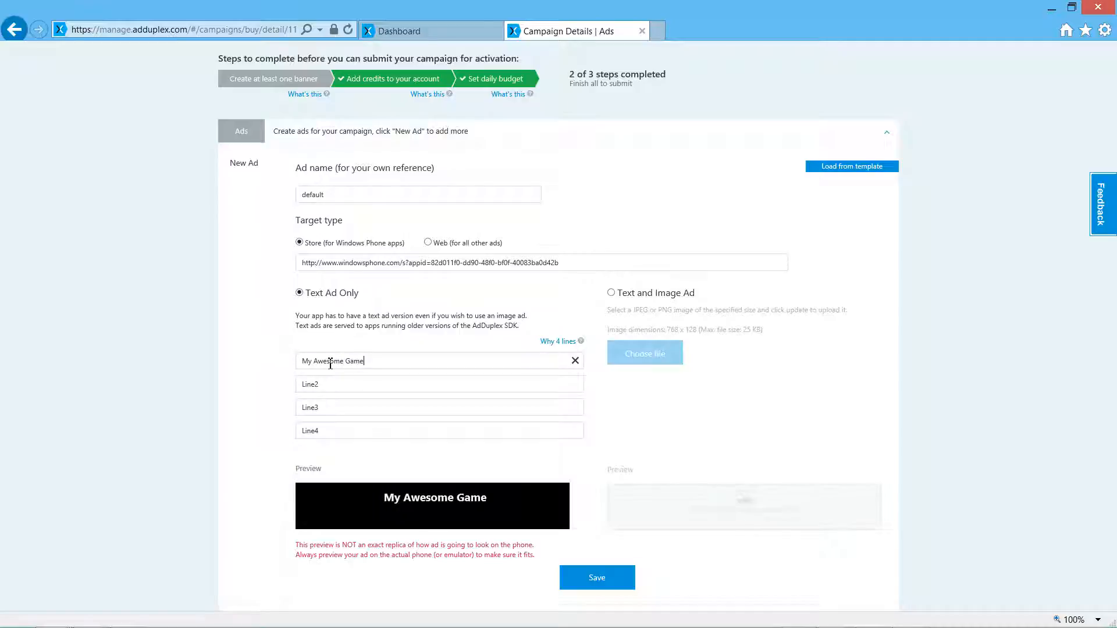
{"action": "key", "text": "Tab"}
{"action": "type", "text": "a fun and"}
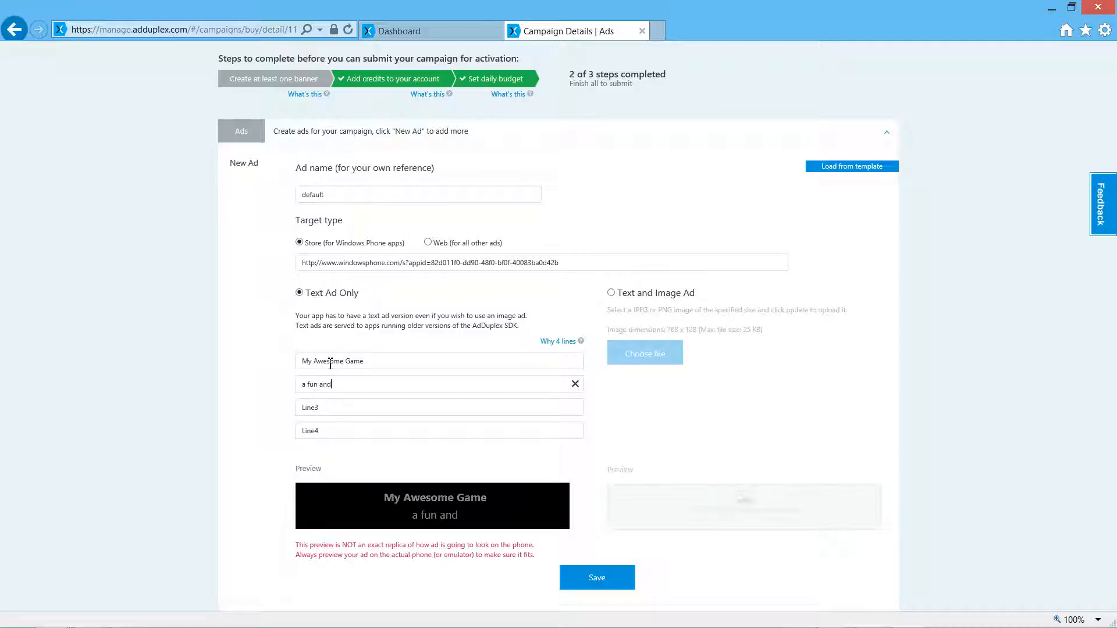
{"action": "type", "text": " challengin game"}
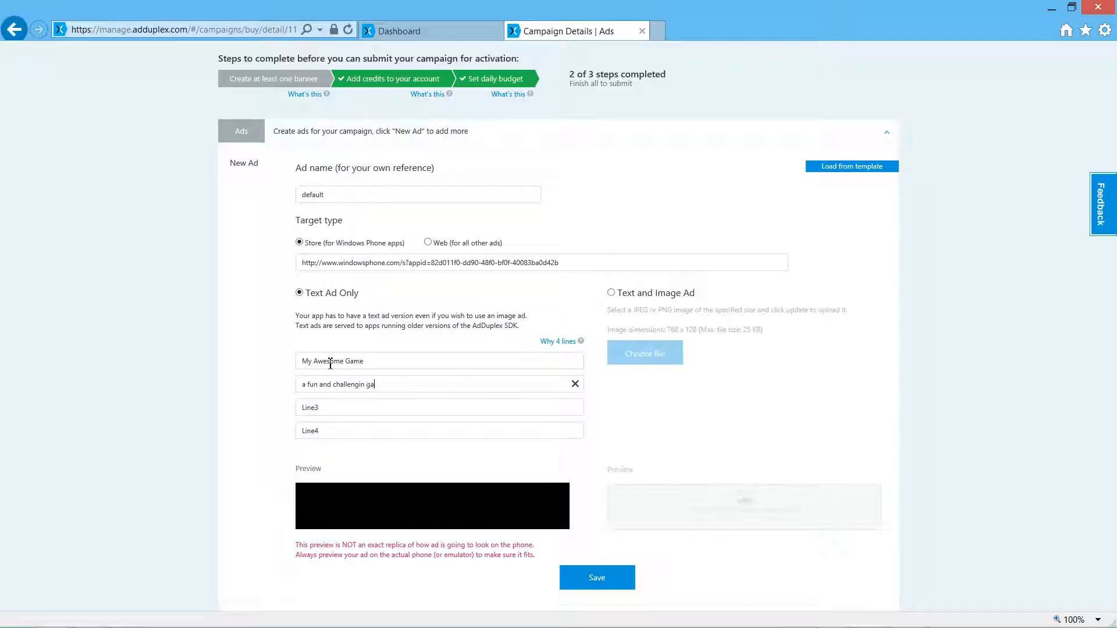
{"action": "key", "text": "Left"}
{"action": "key", "text": "Left"}
{"action": "key", "text": "Left"}
{"action": "key", "text": "Left"}
{"action": "key", "text": "Left"}
{"action": "type", "text": "g"}
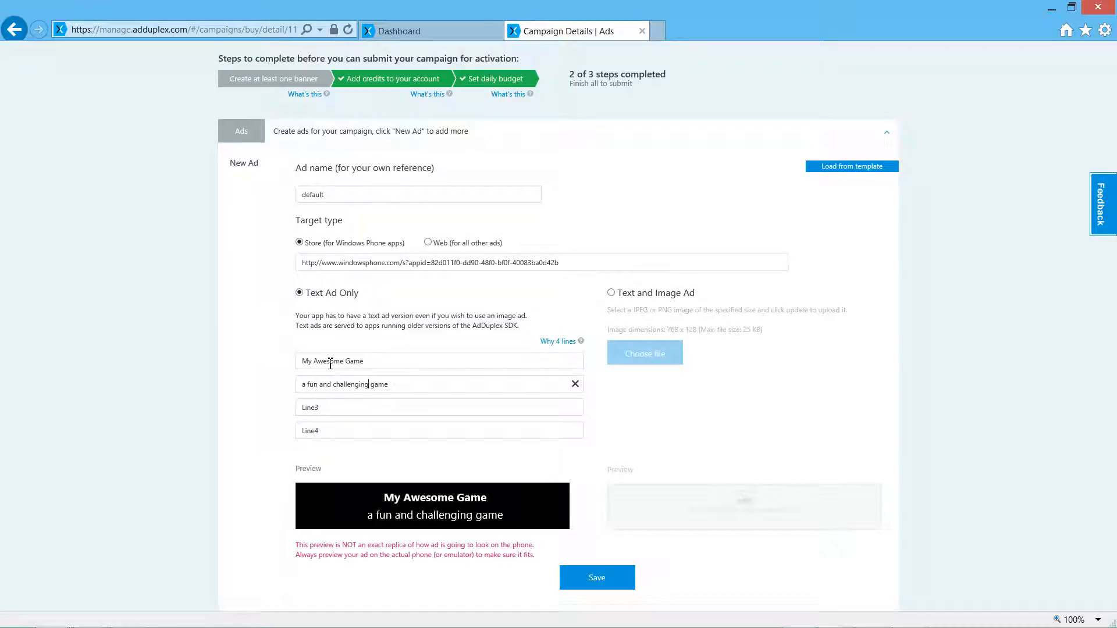
Enter "300+ levels" and "try it today for FREE!" as the third and fourth text lines and save the ad.
{"action": "key", "text": "Tab"}
{"action": "type", "text": "300"}
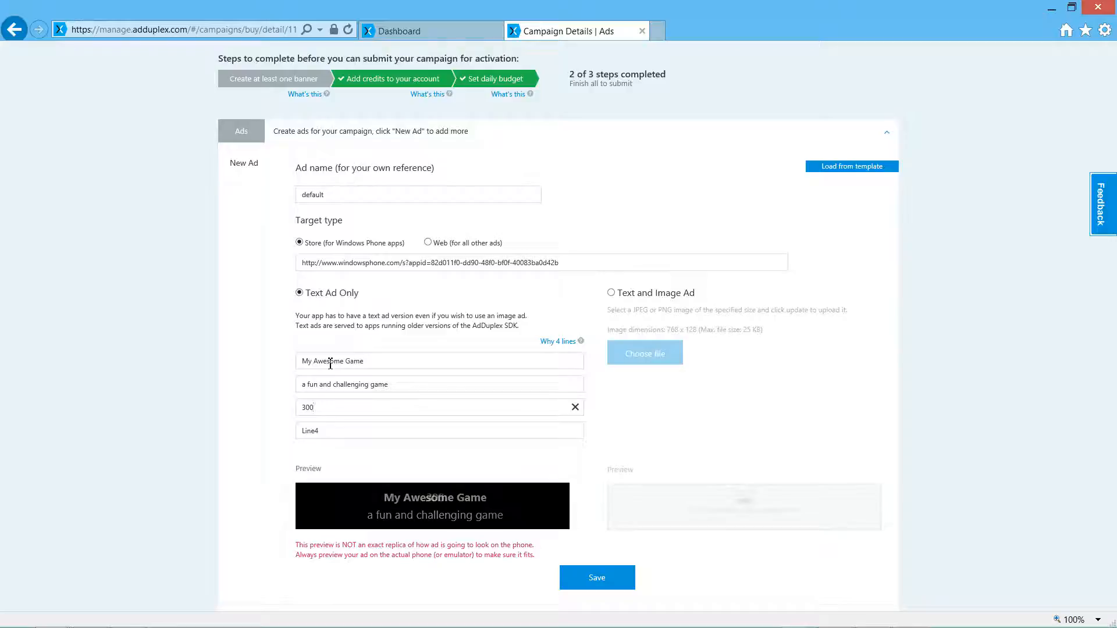
{"action": "type", "text": "+ level"}
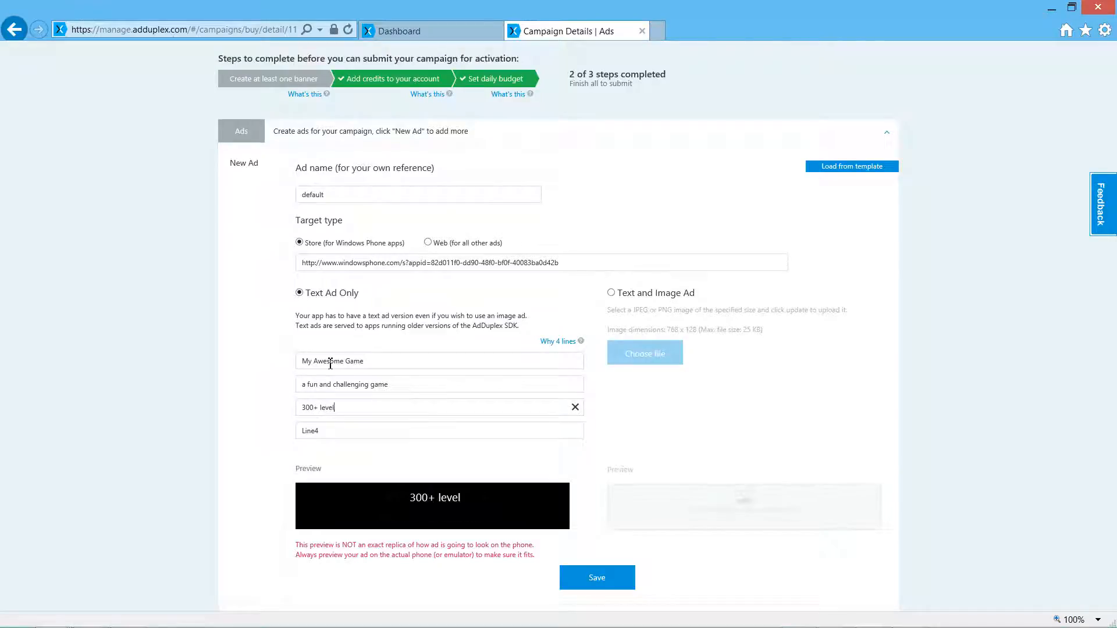
{"action": "type", "text": "s"}
{"action": "key", "text": "Tab"}
{"action": "type", "text": "try"}
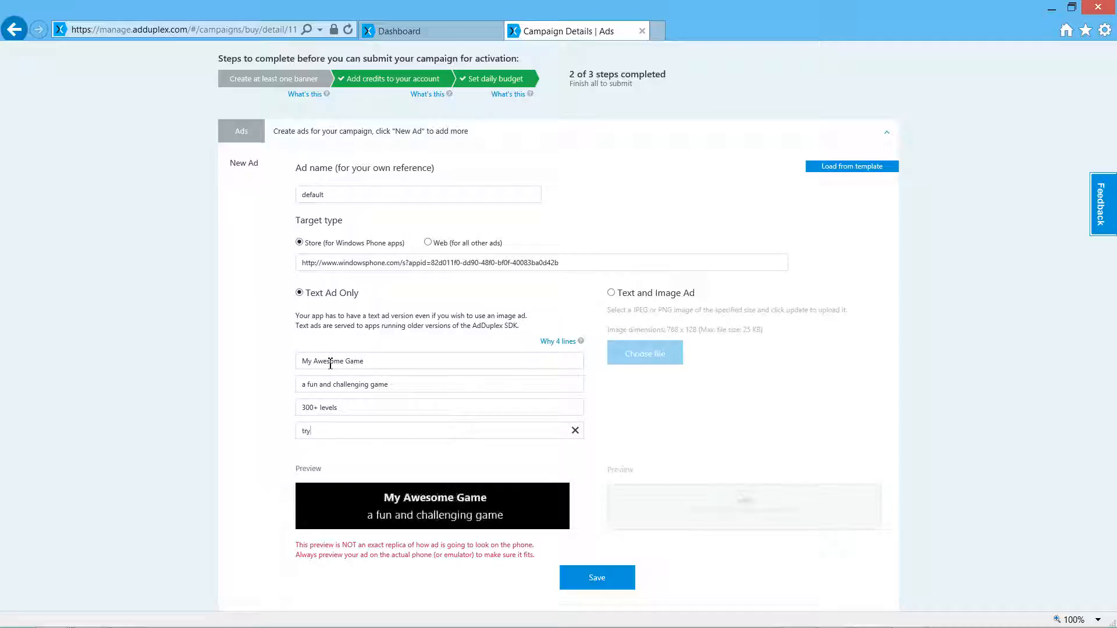
{"action": "type", "text": " it today for FR"}
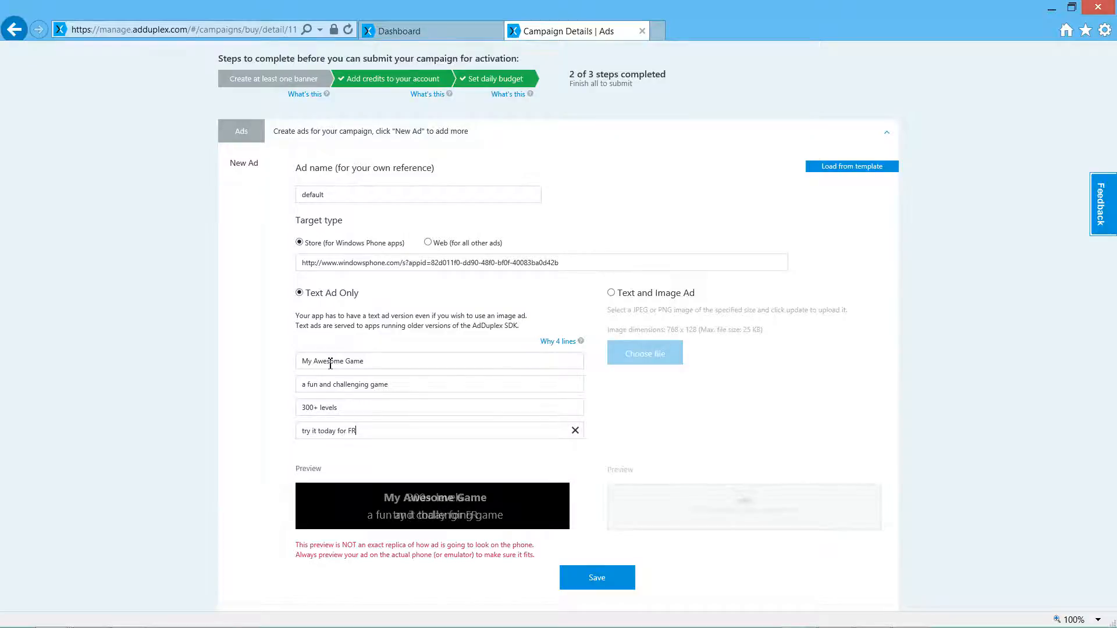
{"action": "type", "text": "EE!"}
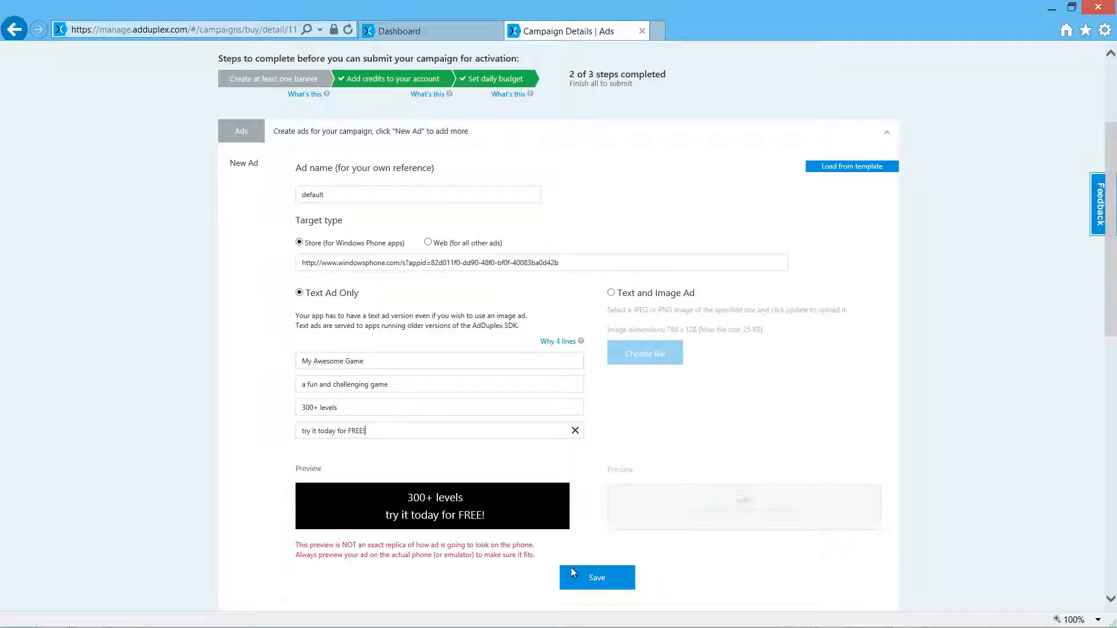
{"action": "left_click", "coordinate": [594, 589]}
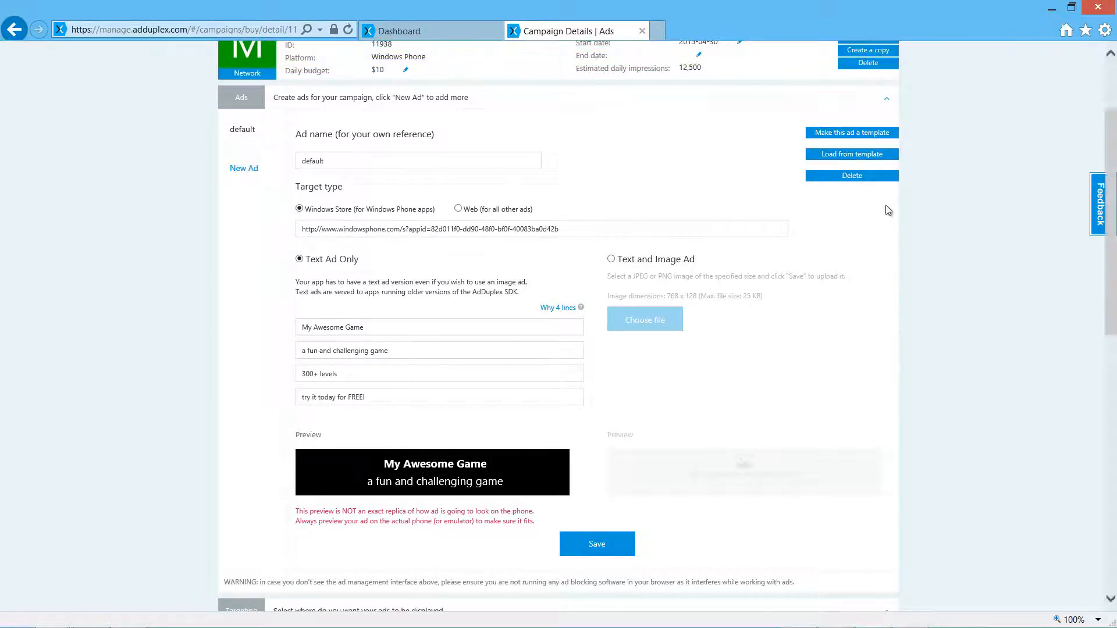
Turn the default ad into a template, save that template and dismiss the notification.
{"action": "left_click", "coordinate": [850, 132]}
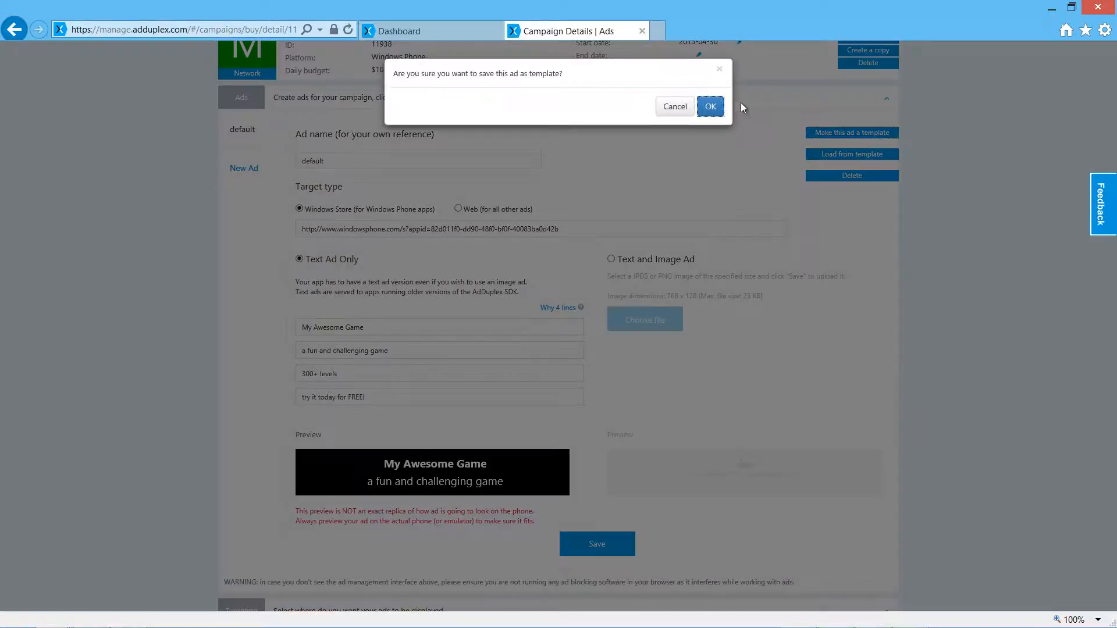
{"action": "left_click", "coordinate": [716, 108]}
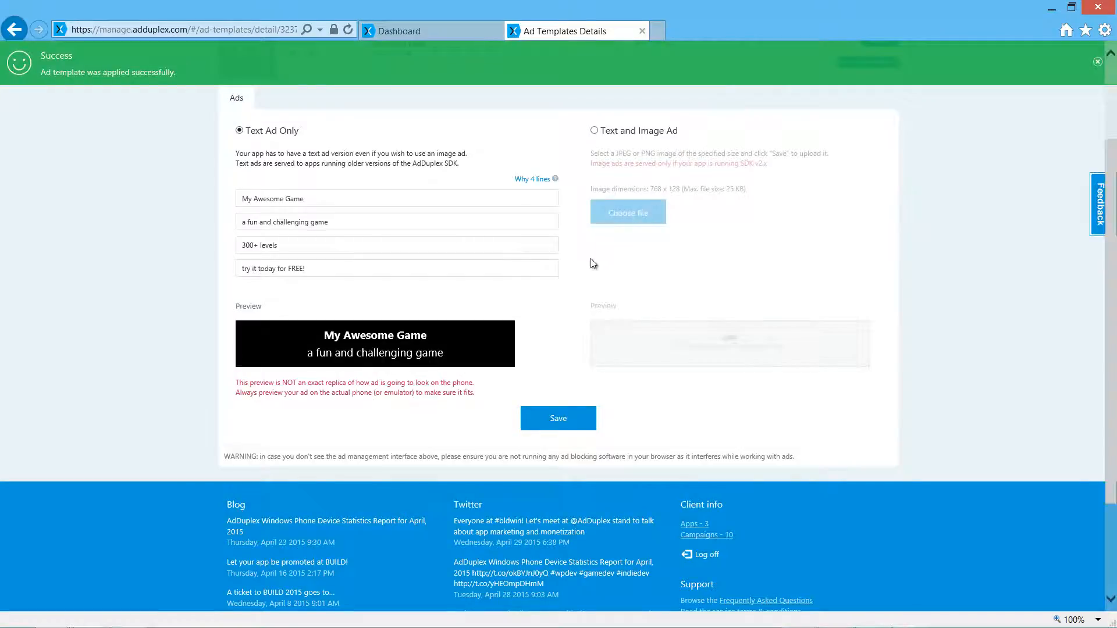
{"action": "scroll", "coordinate": [567, 378], "scroll_direction": "up", "scroll_amount": 2}
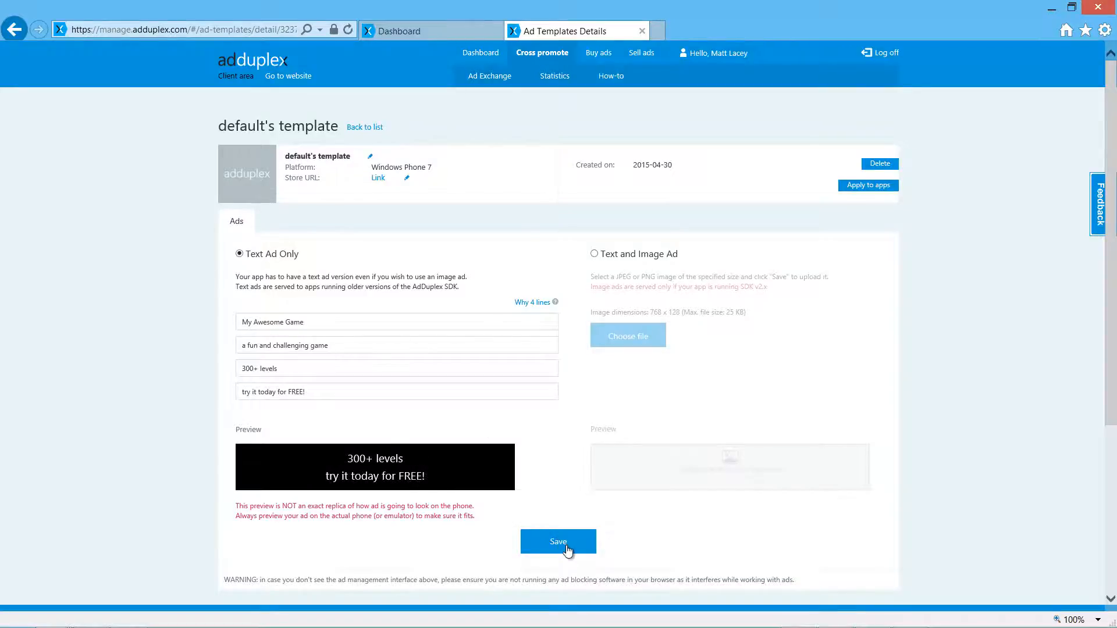
{"action": "left_click", "coordinate": [567, 549]}
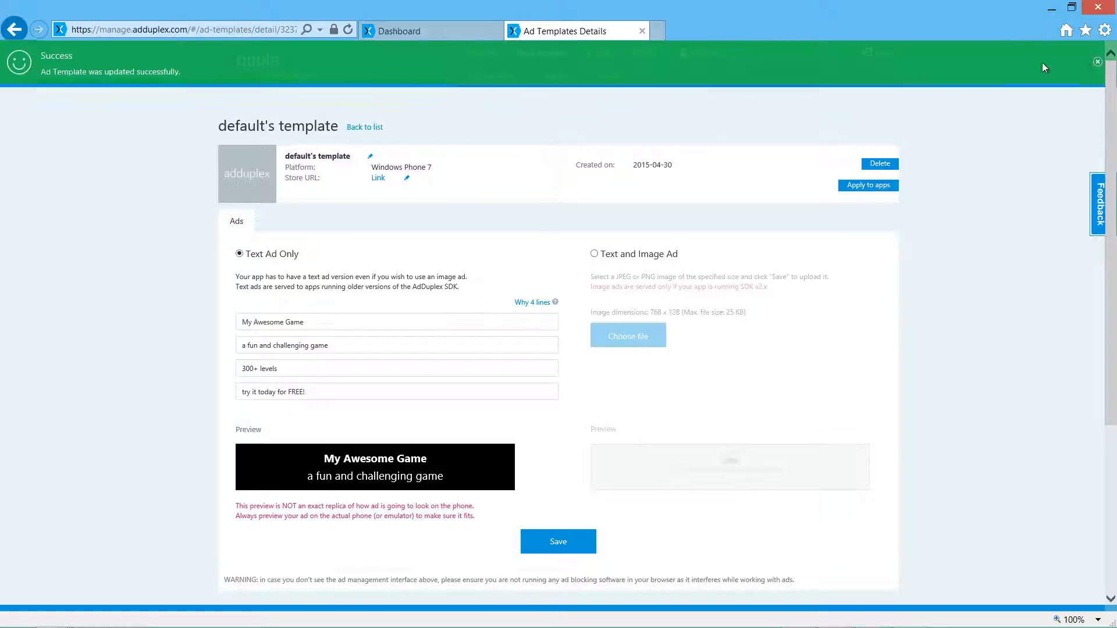
{"action": "left_click", "coordinate": [1098, 61]}
Return to the mag1 campaign and add a new ad loaded from default's template.
{"action": "left_click", "coordinate": [599, 53]}
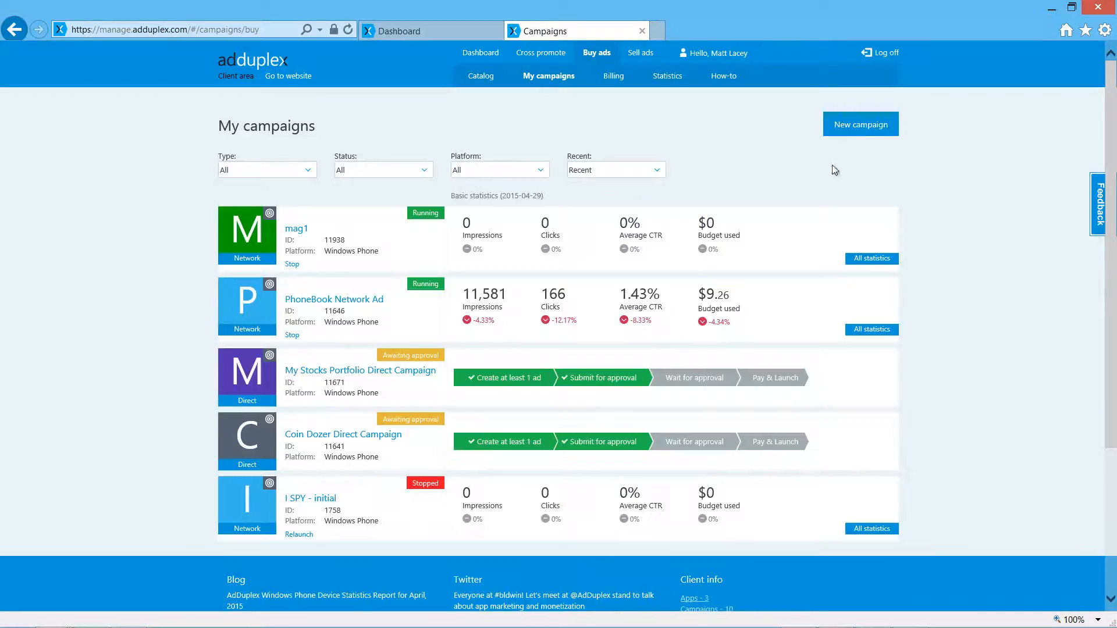
{"action": "left_click", "coordinate": [298, 229]}
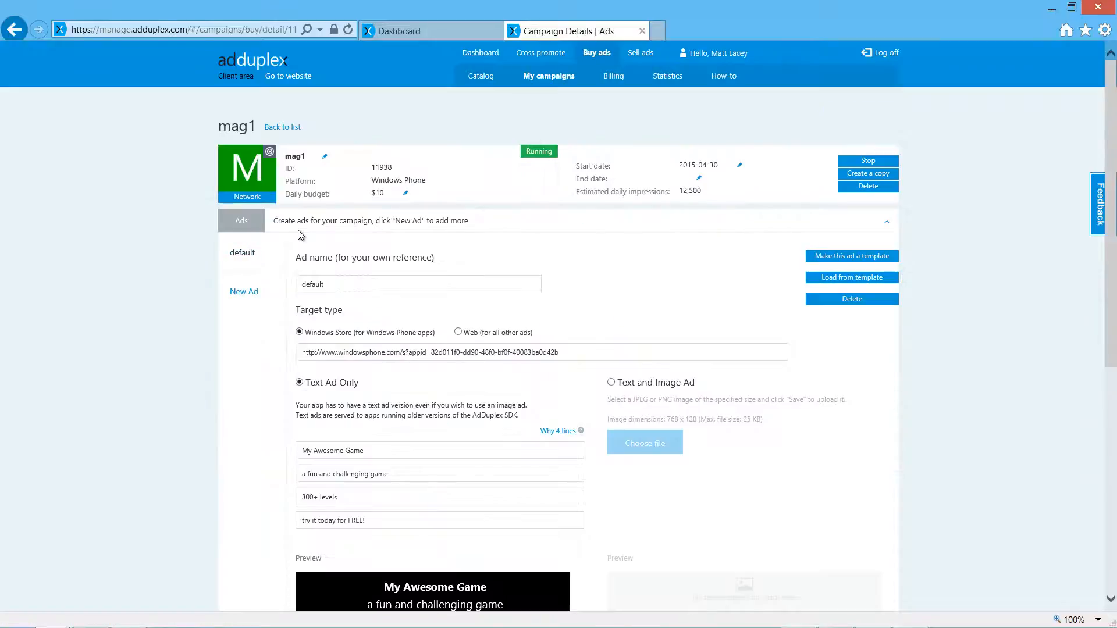
{"action": "left_click", "coordinate": [251, 292]}
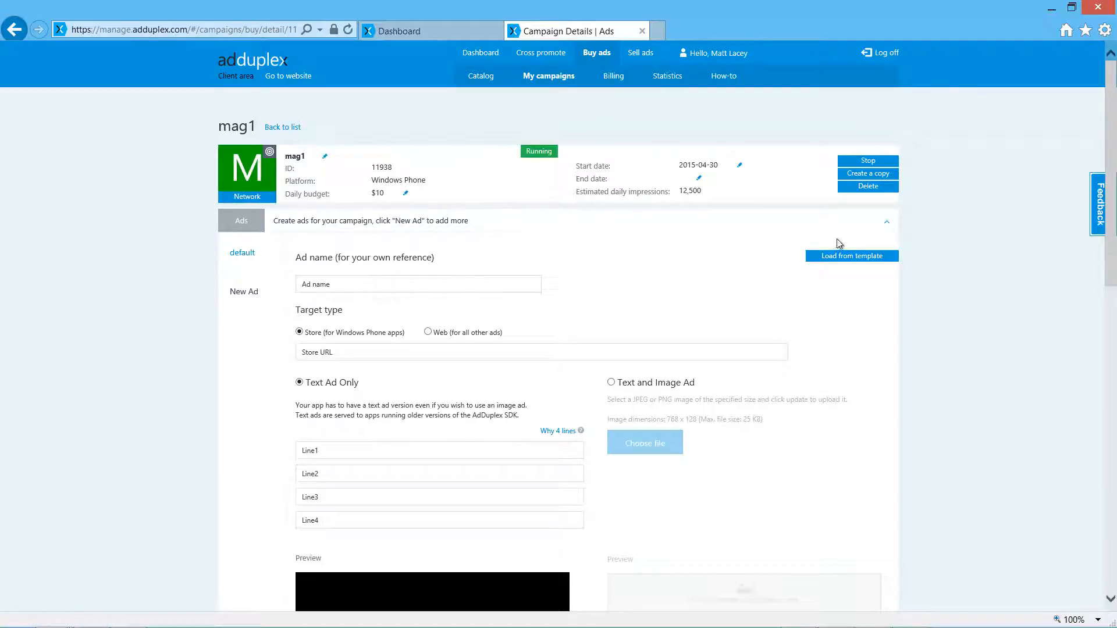
{"action": "left_click", "coordinate": [854, 259]}
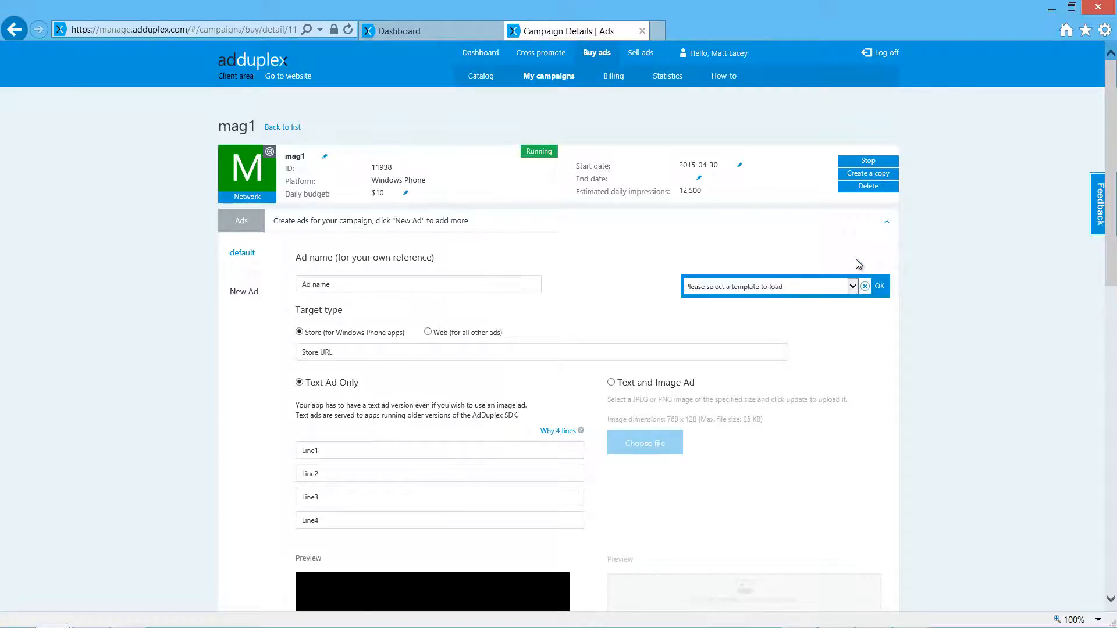
{"action": "left_click", "coordinate": [854, 290]}
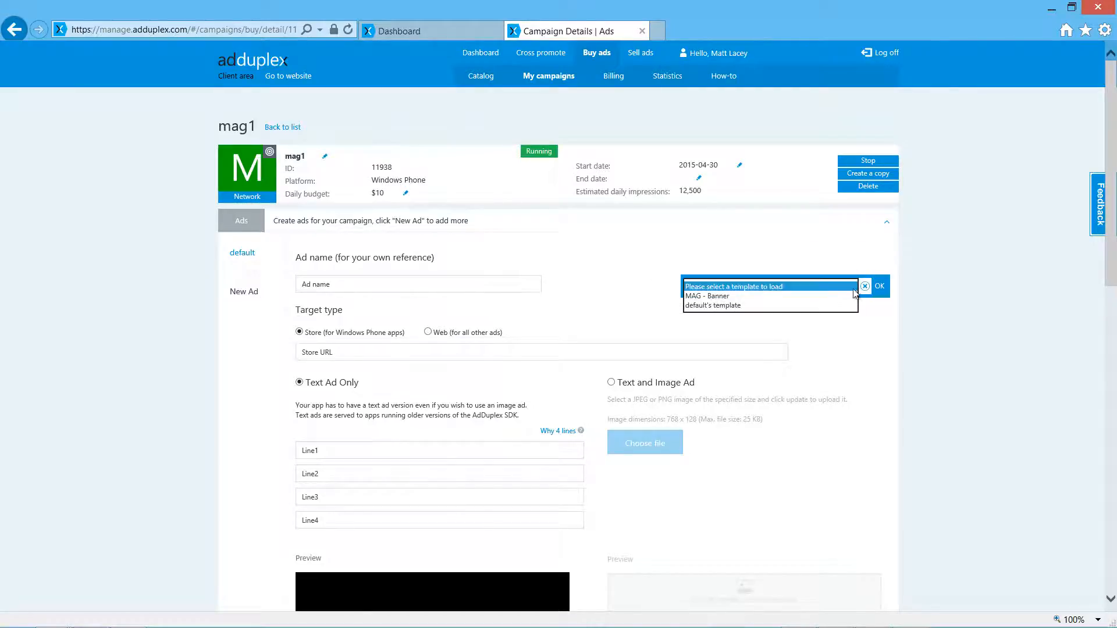
{"action": "left_click", "coordinate": [814, 306]}
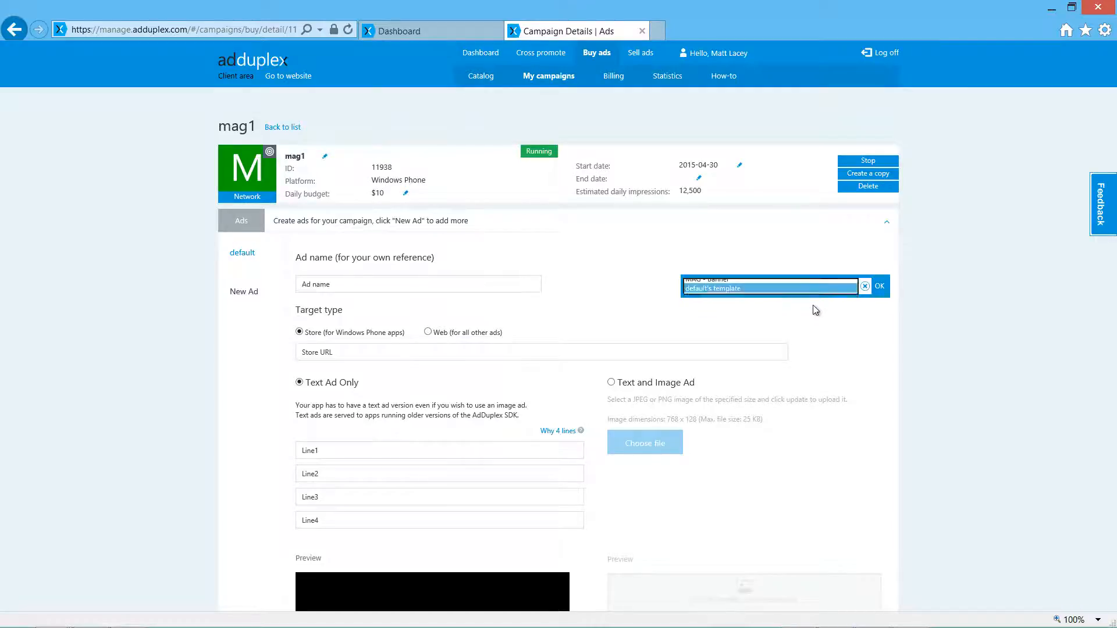
{"action": "left_click", "coordinate": [880, 287]}
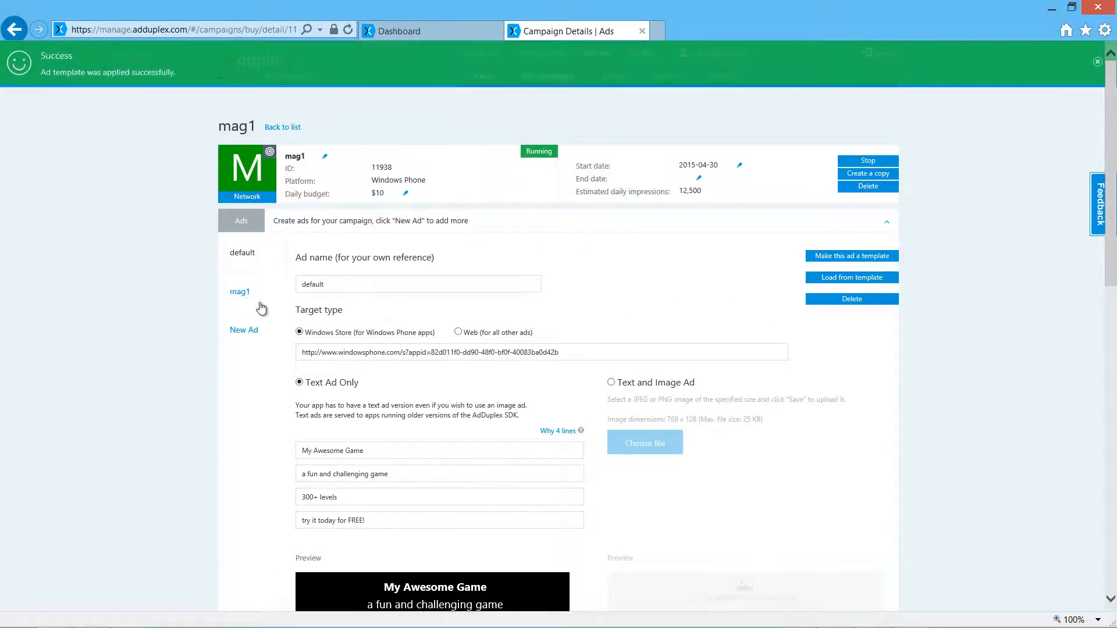
Open the mag1 ad and change its type to Text and Image Ad.
{"action": "left_click", "coordinate": [234, 294]}
{"action": "scroll", "coordinate": [640, 320], "scroll_direction": "down", "scroll_amount": 1}
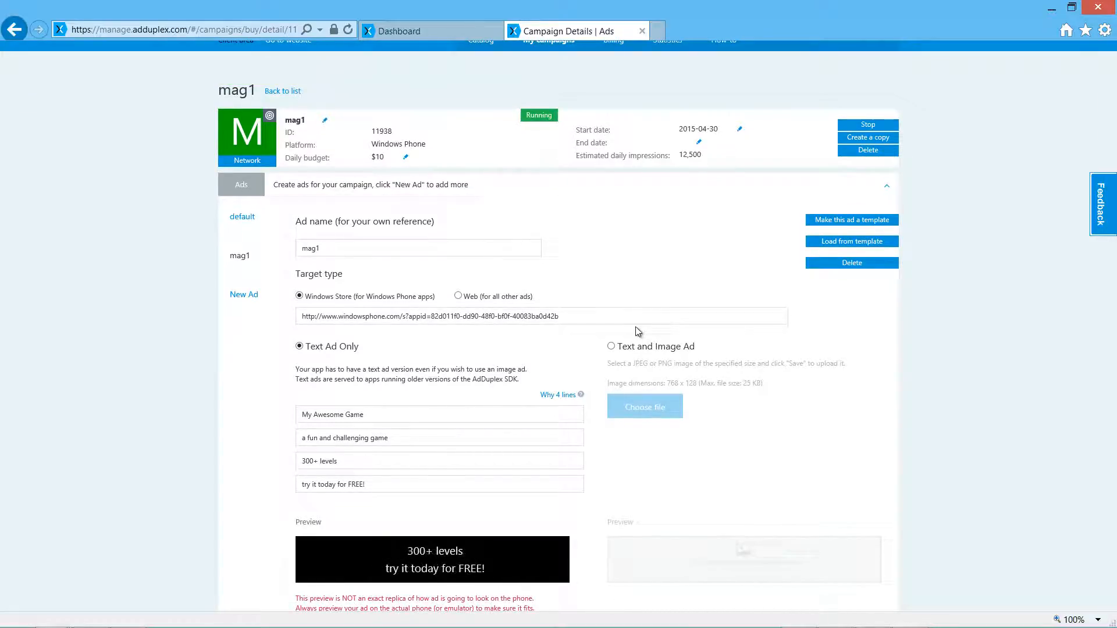
{"action": "left_click", "coordinate": [611, 347]}
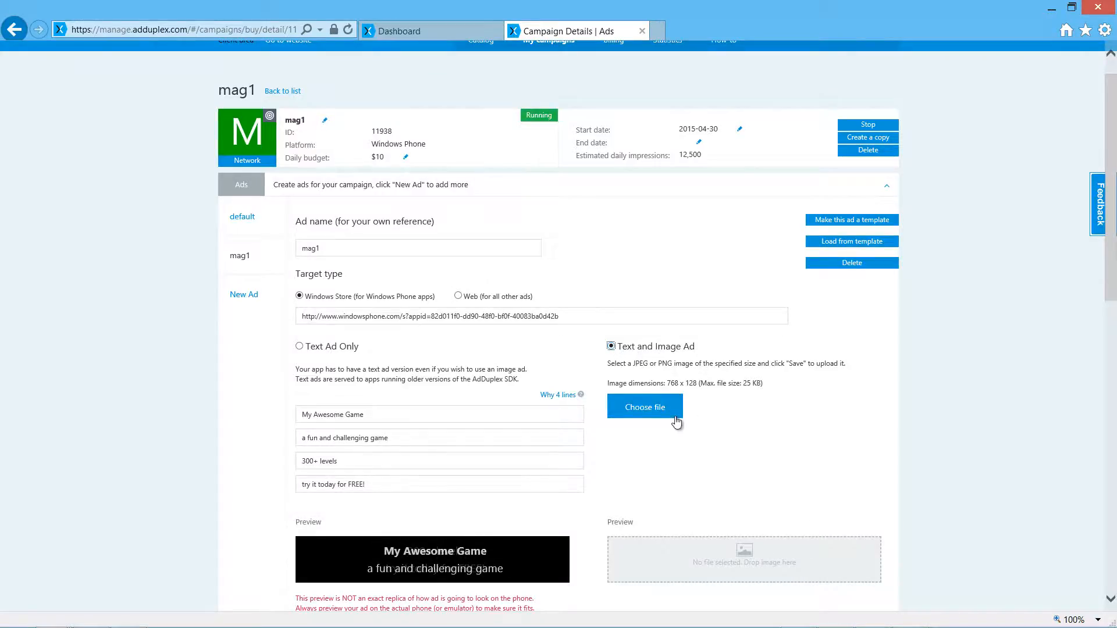
Upload MyAwesomeGame-Banner.png as the mag1 ad's image and save the ad.
{"action": "left_click", "coordinate": [649, 409]}
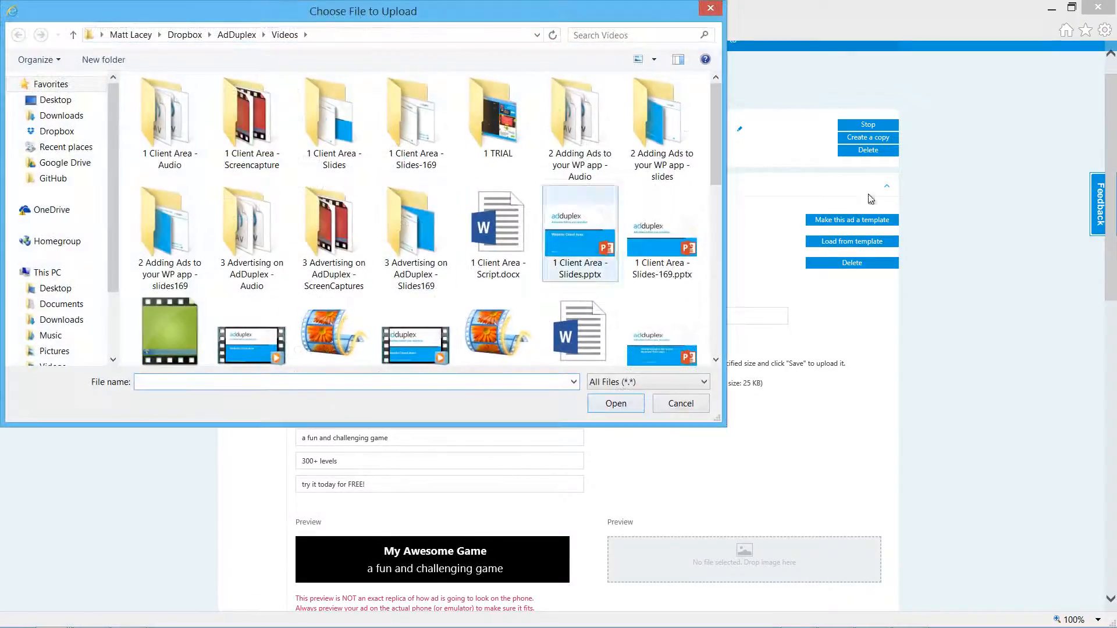
{"action": "left_click_drag", "start_coordinate": [716, 144], "coordinate": [693, 314]}
{"action": "left_click", "coordinate": [193, 250]}
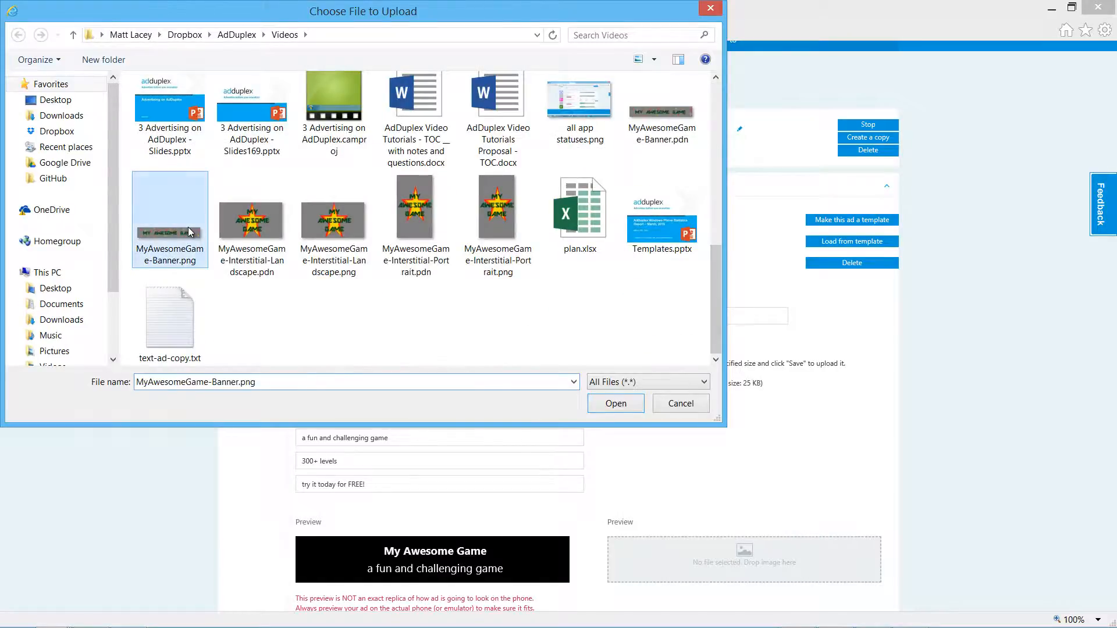
{"action": "left_click", "coordinate": [615, 404]}
{"action": "scroll", "coordinate": [619, 310], "scroll_direction": "down", "scroll_amount": 2}
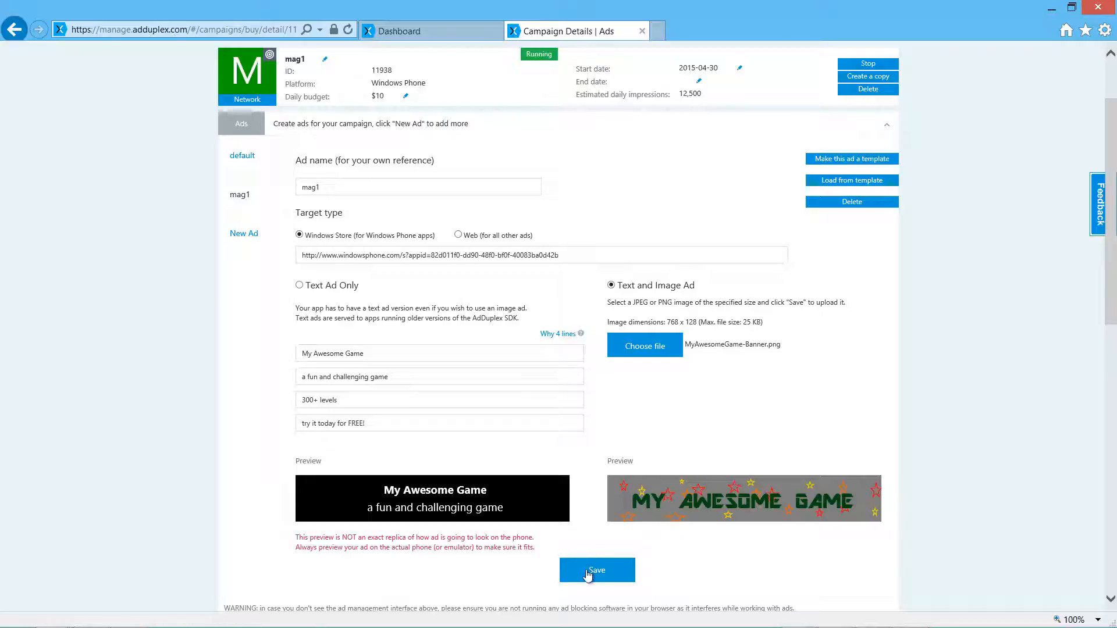
{"action": "left_click", "coordinate": [589, 571]}
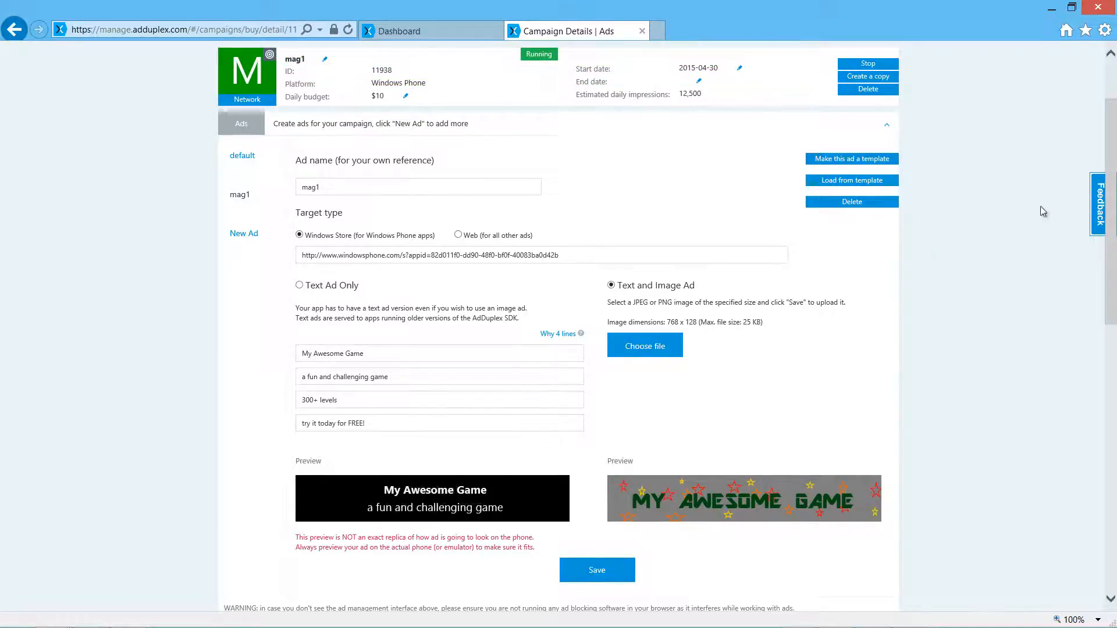
Return to the campaign list and start a new direct campaign by choosing an app from the catalog.
{"action": "scroll", "coordinate": [1111, 162], "scroll_direction": "up", "scroll_amount": 3}
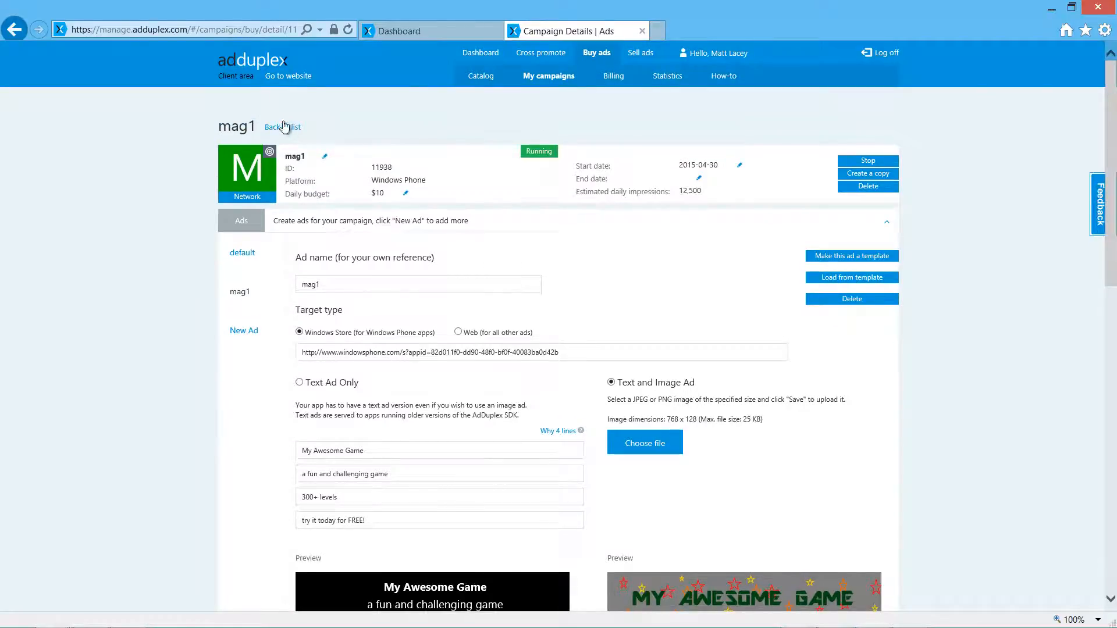
{"action": "left_click", "coordinate": [282, 128]}
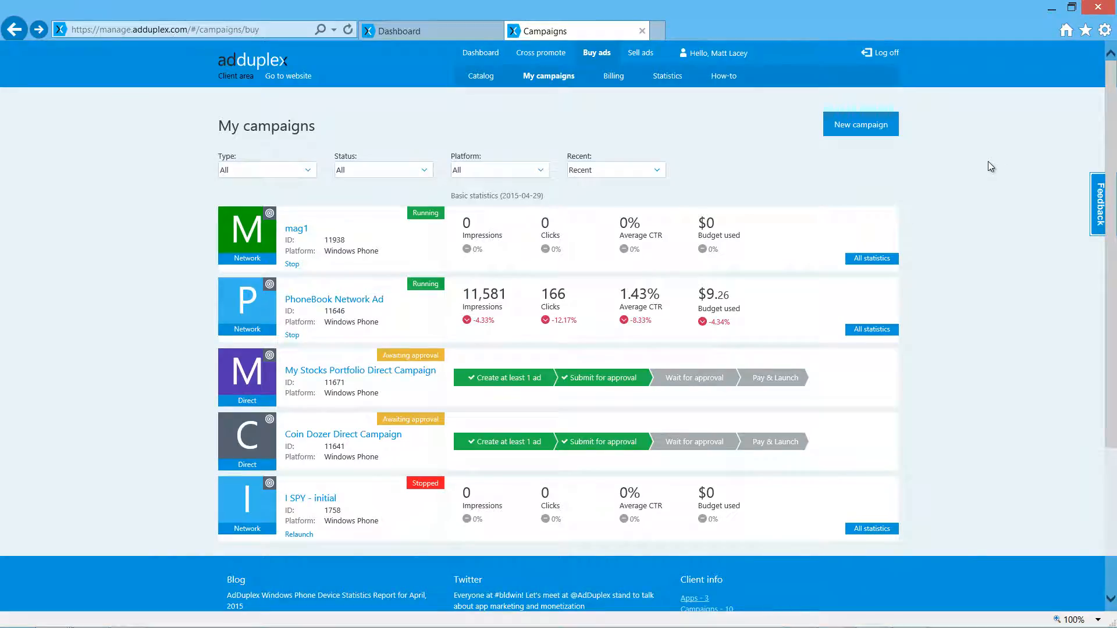
{"action": "left_click", "coordinate": [847, 127]}
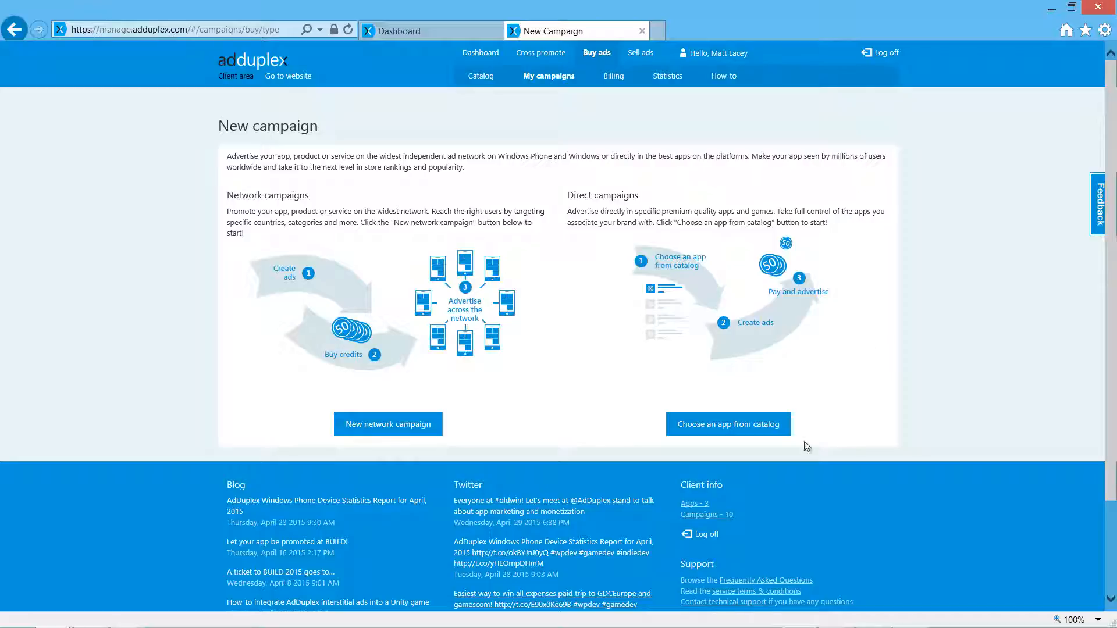
{"action": "left_click", "coordinate": [784, 433]}
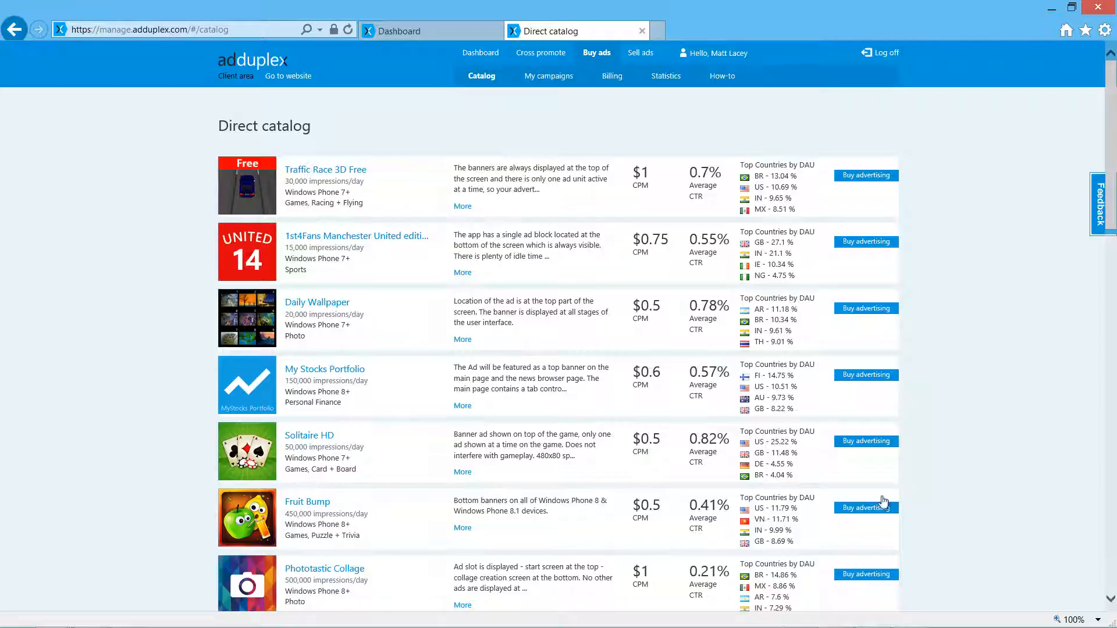
Find Coin Dozer in the direct catalog and start buying advertising in that app.
{"action": "scroll", "coordinate": [947, 327], "scroll_direction": "down", "scroll_amount": 2}
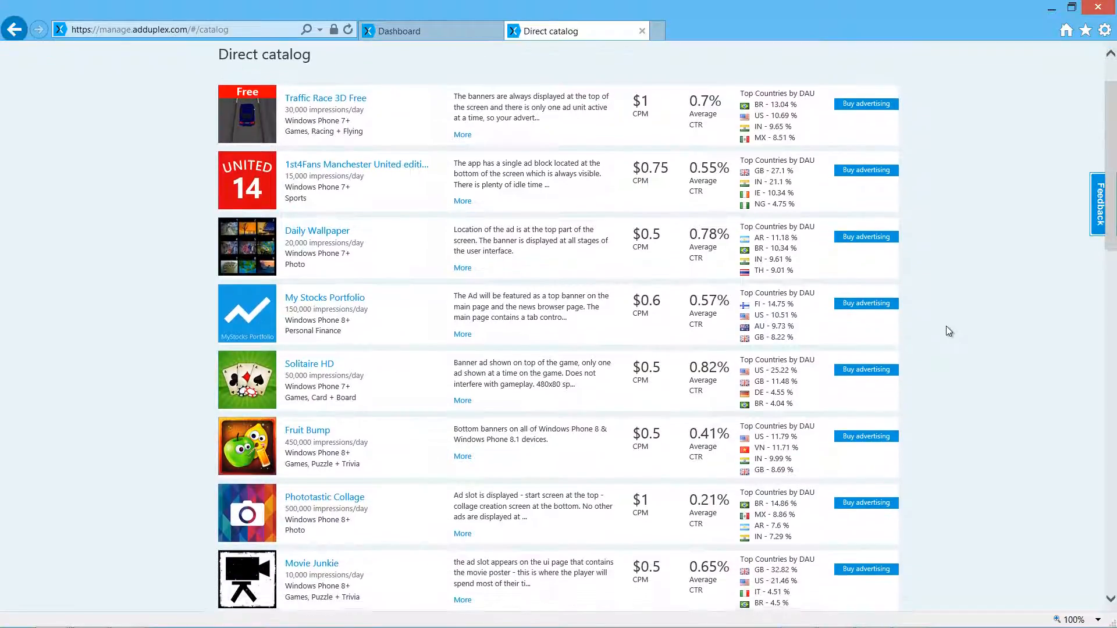
{"action": "scroll", "coordinate": [947, 327], "scroll_direction": "down", "scroll_amount": 4}
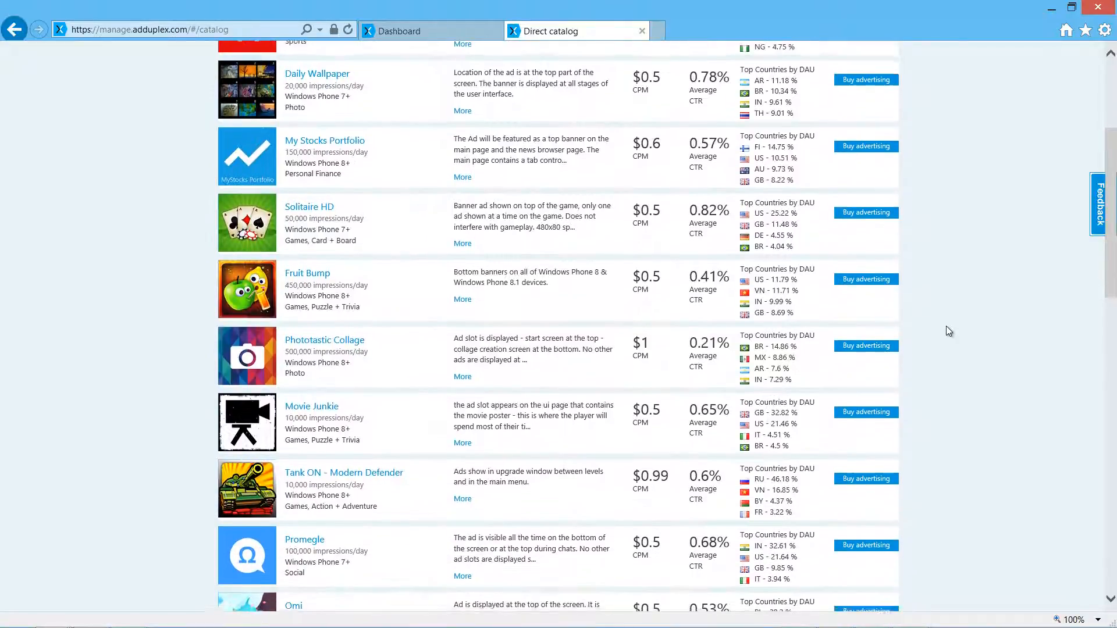
{"action": "scroll", "coordinate": [946, 330], "scroll_direction": "down", "scroll_amount": 2}
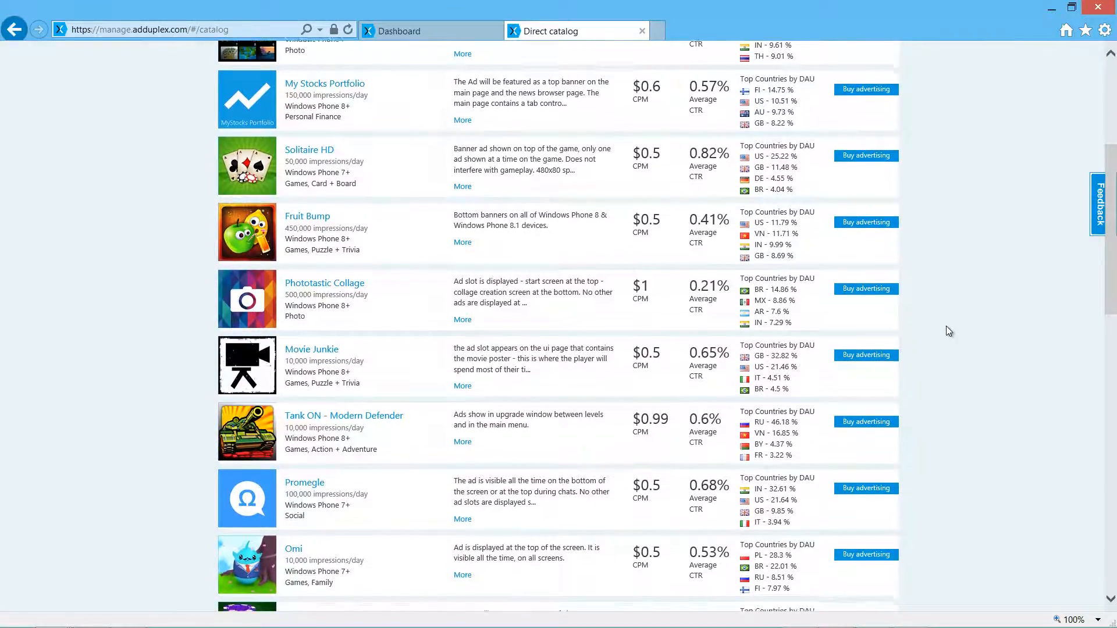
{"action": "scroll", "coordinate": [947, 331], "scroll_direction": "down", "scroll_amount": 1}
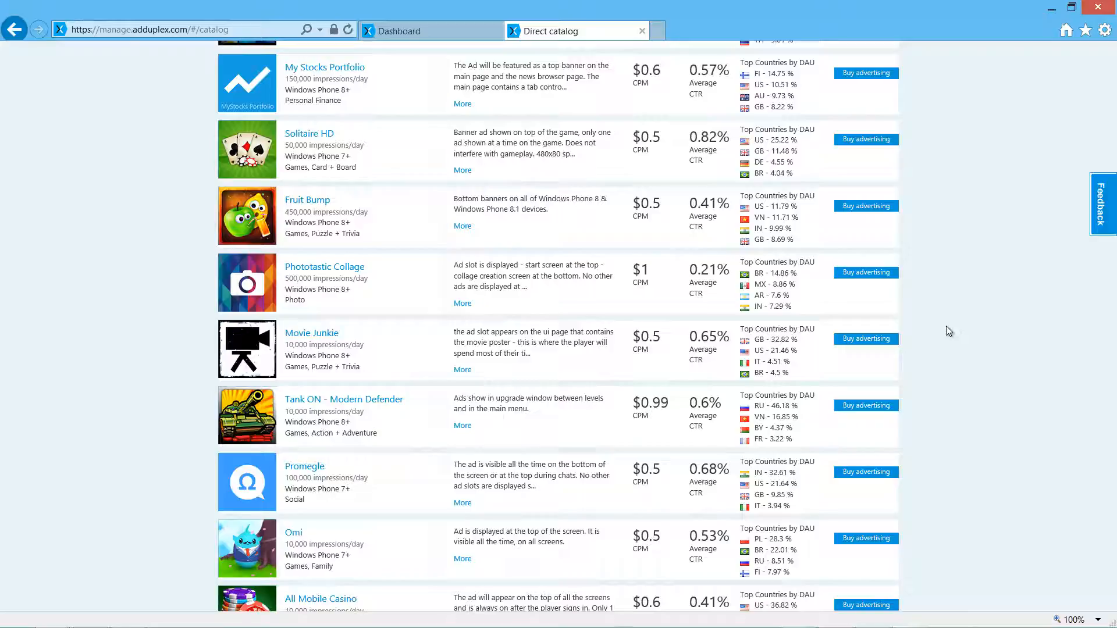
{"action": "scroll", "coordinate": [947, 327], "scroll_direction": "down", "scroll_amount": 3}
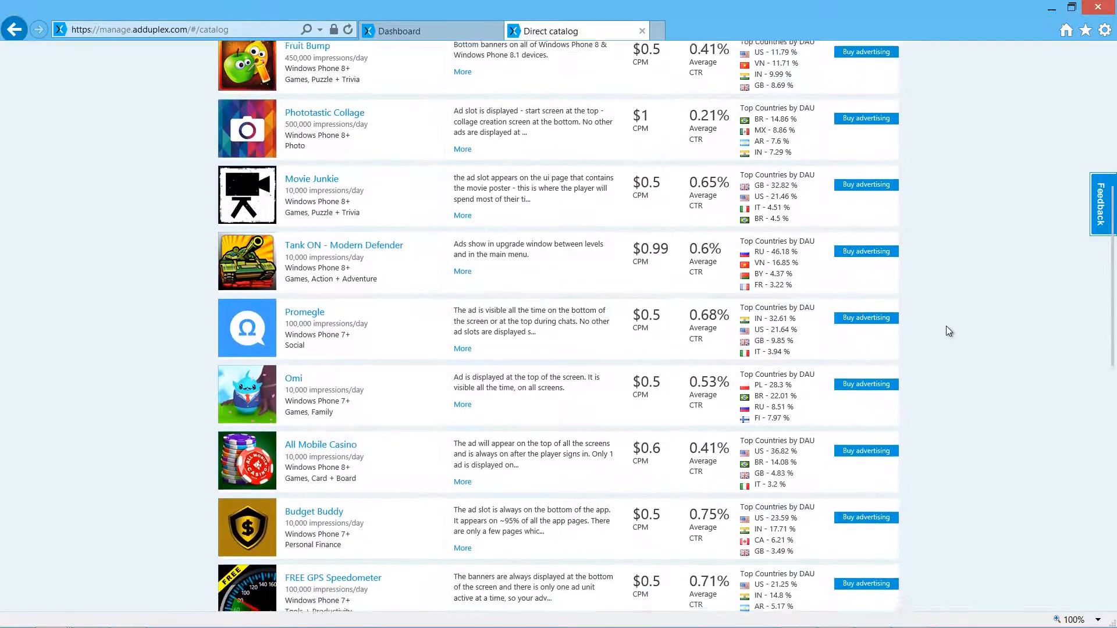
{"action": "scroll", "coordinate": [946, 327], "scroll_direction": "down", "scroll_amount": 6}
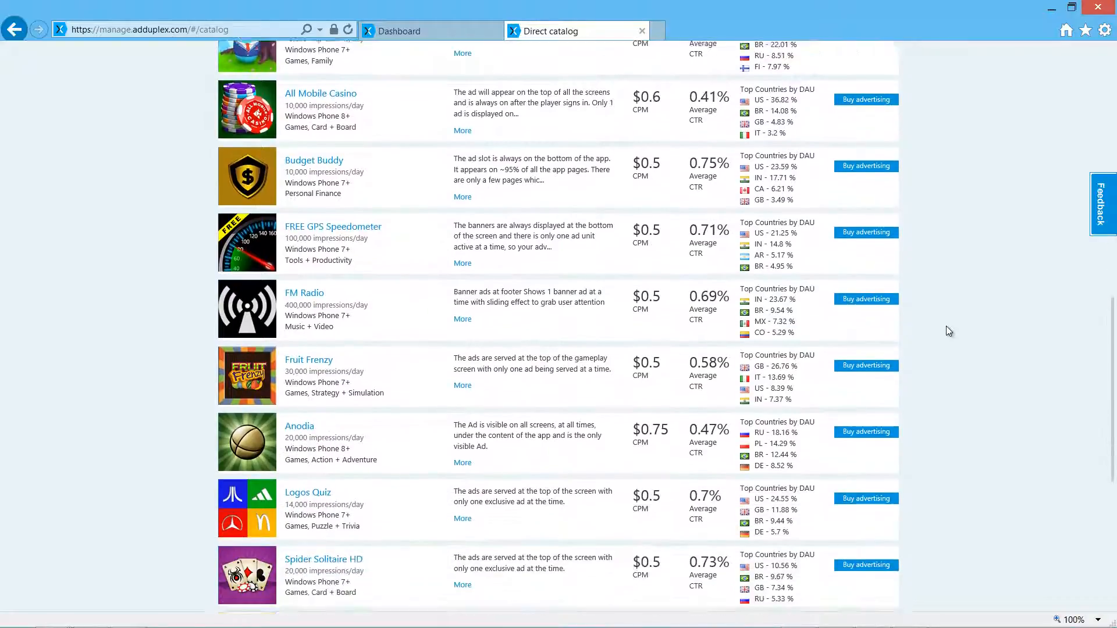
{"action": "scroll", "coordinate": [948, 331], "scroll_direction": "down", "scroll_amount": 4}
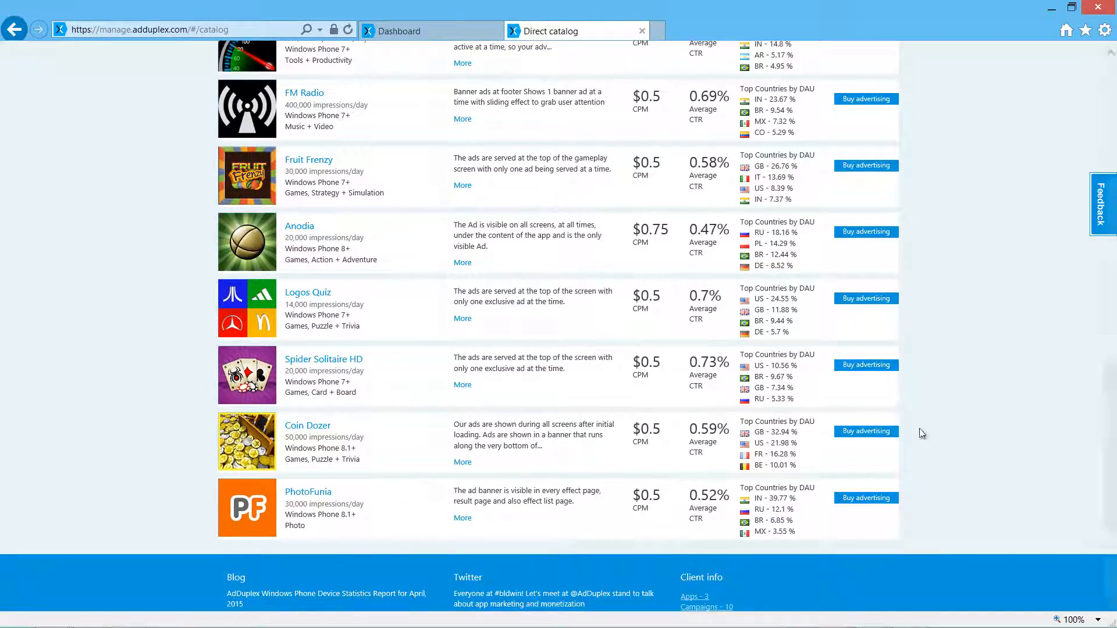
{"action": "left_click", "coordinate": [856, 438]}
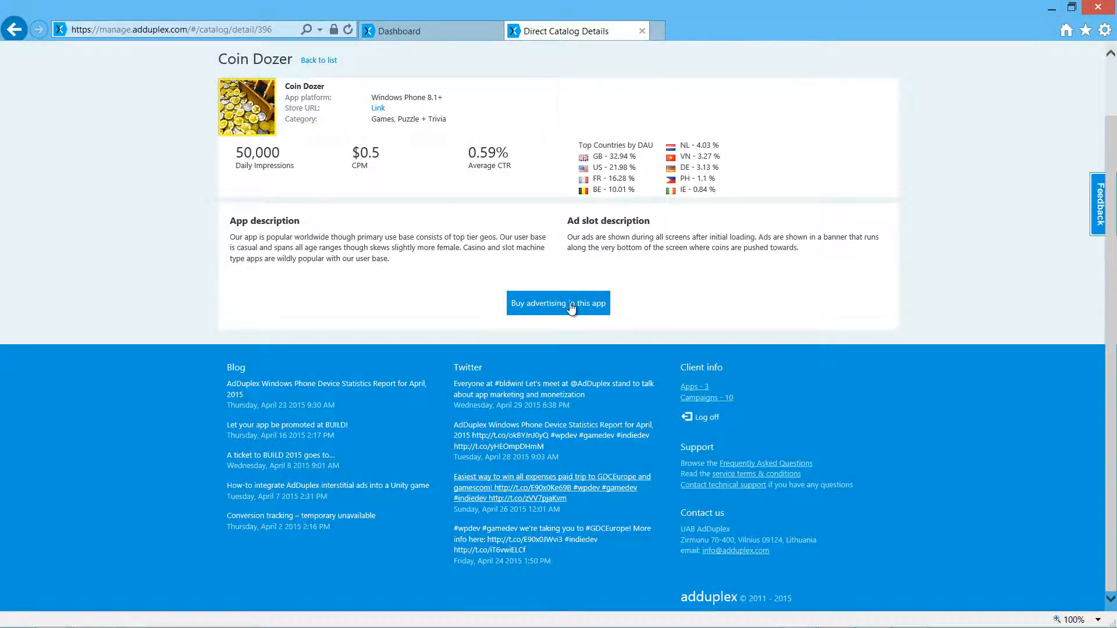
{"action": "left_click", "coordinate": [569, 303]}
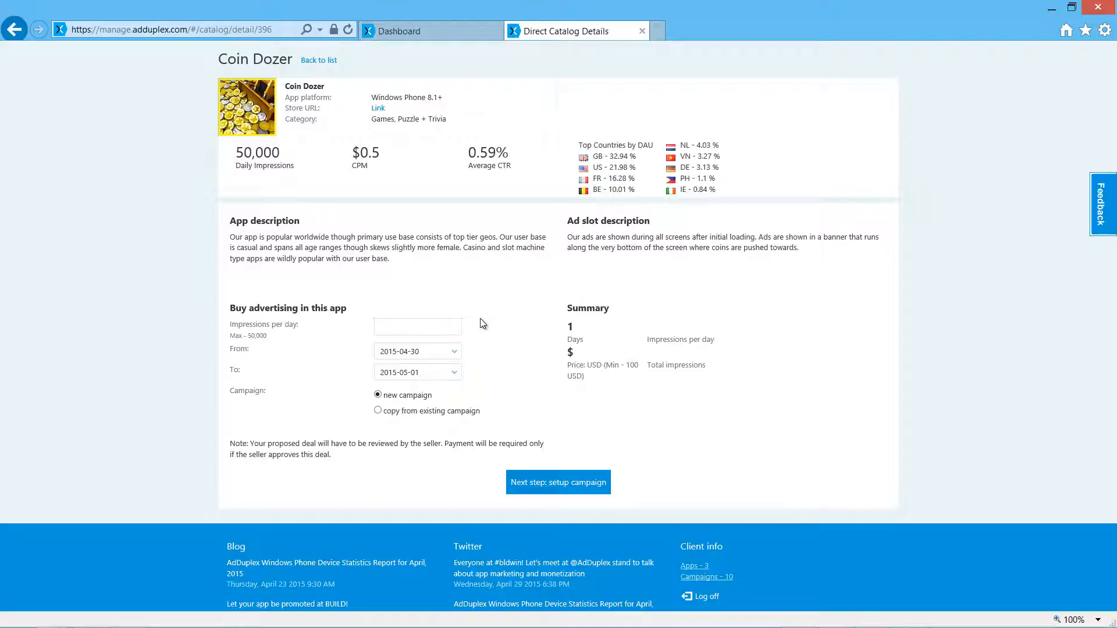
Set the impressions per day for the Coin Dozer deal to 10000.
{"action": "left_click", "coordinate": [439, 326]}
{"action": "type", "text": "1000"}
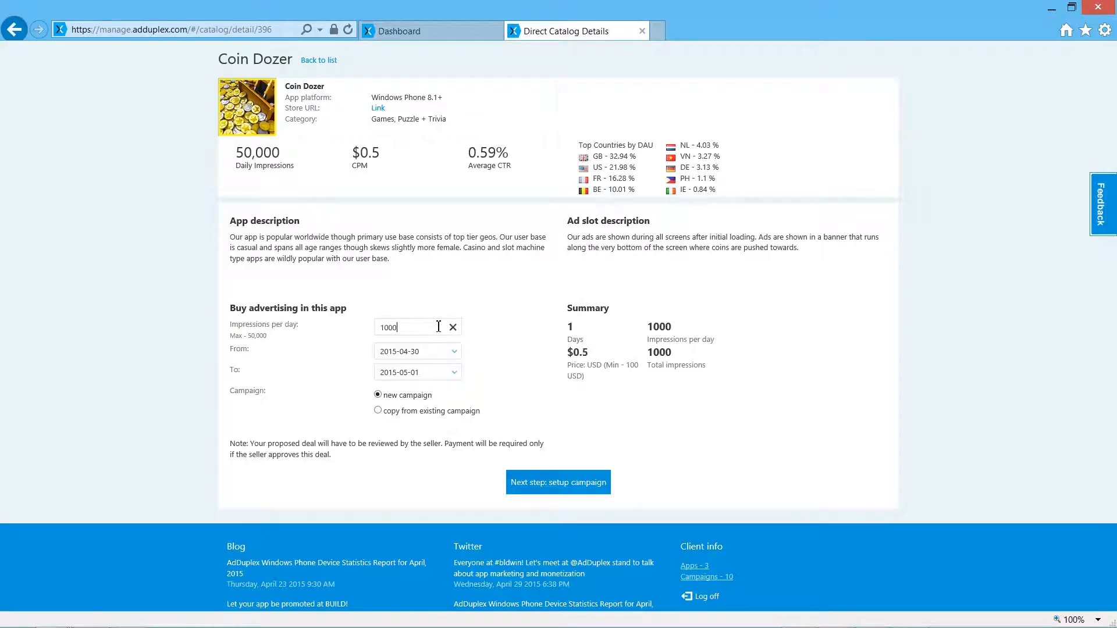
{"action": "type", "text": "0"}
{"action": "left_click", "coordinate": [456, 352]}
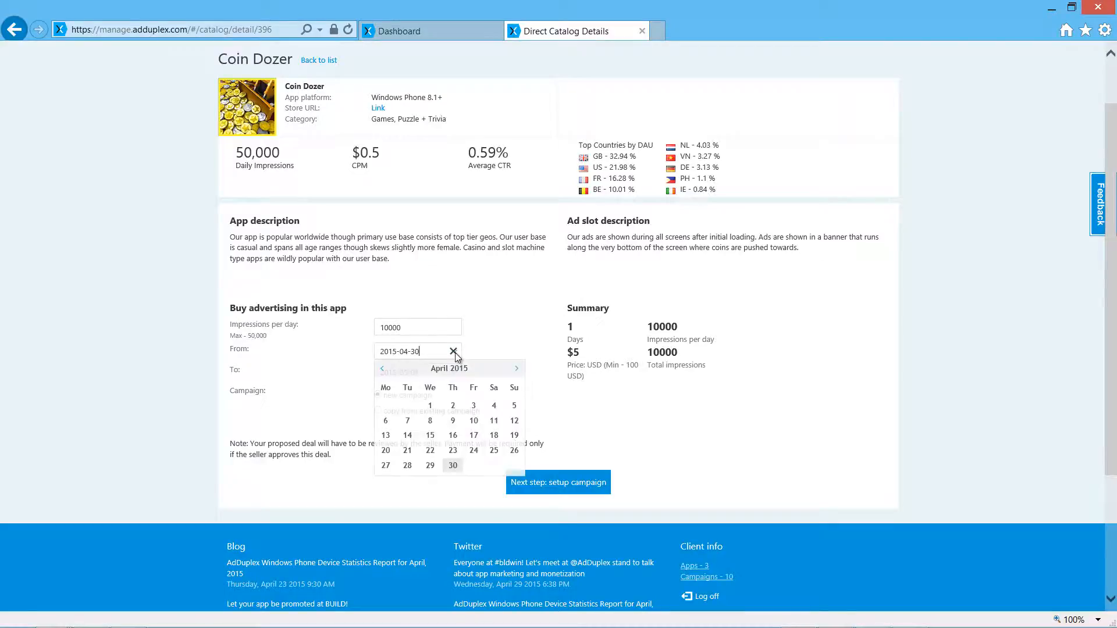
{"action": "left_click", "coordinate": [518, 370]}
{"action": "left_click", "coordinate": [480, 467]}
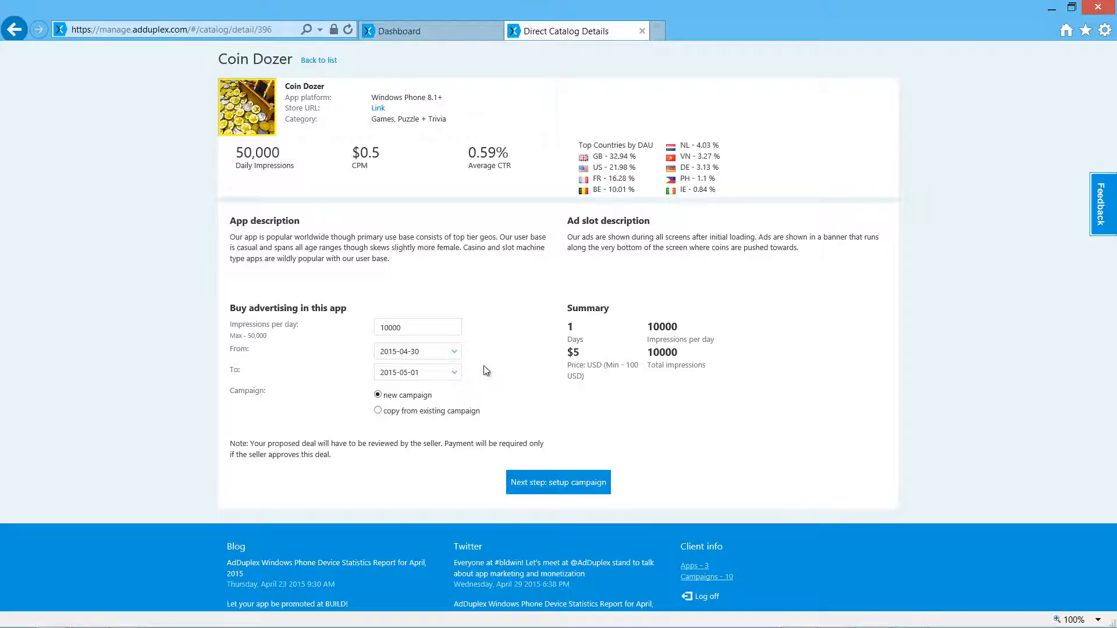
Set the deal's end date to 2015-05-20 and proceed to campaign setup with a copy of Coin Dozer Direct Campaign.
{"action": "left_click", "coordinate": [454, 373]}
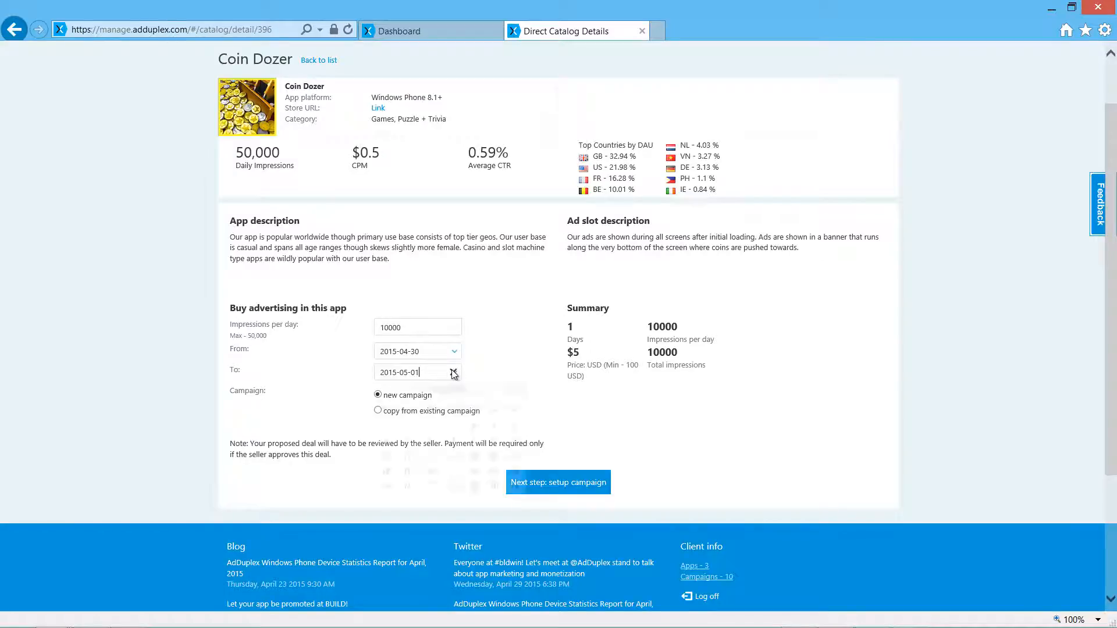
{"action": "left_click", "coordinate": [429, 473]}
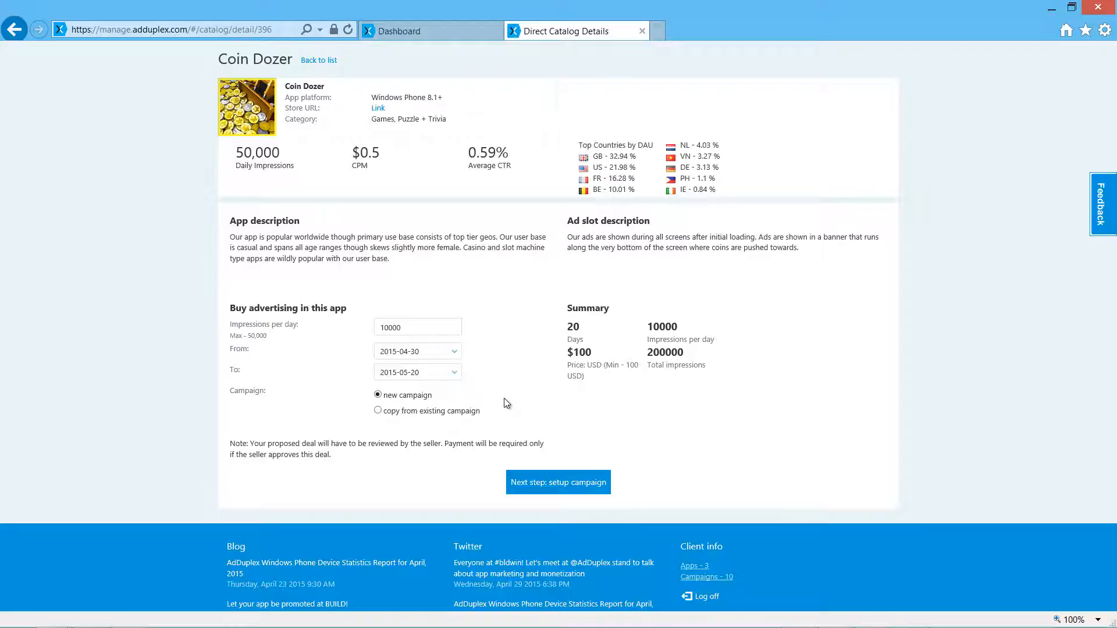
{"action": "left_click", "coordinate": [457, 410]}
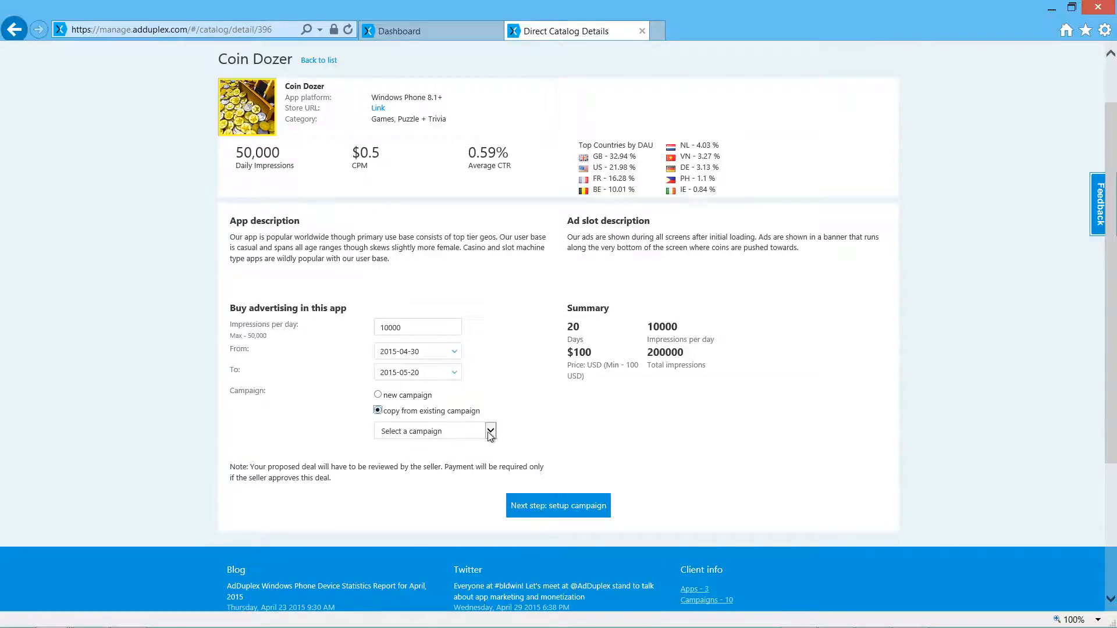
{"action": "left_click", "coordinate": [490, 431]}
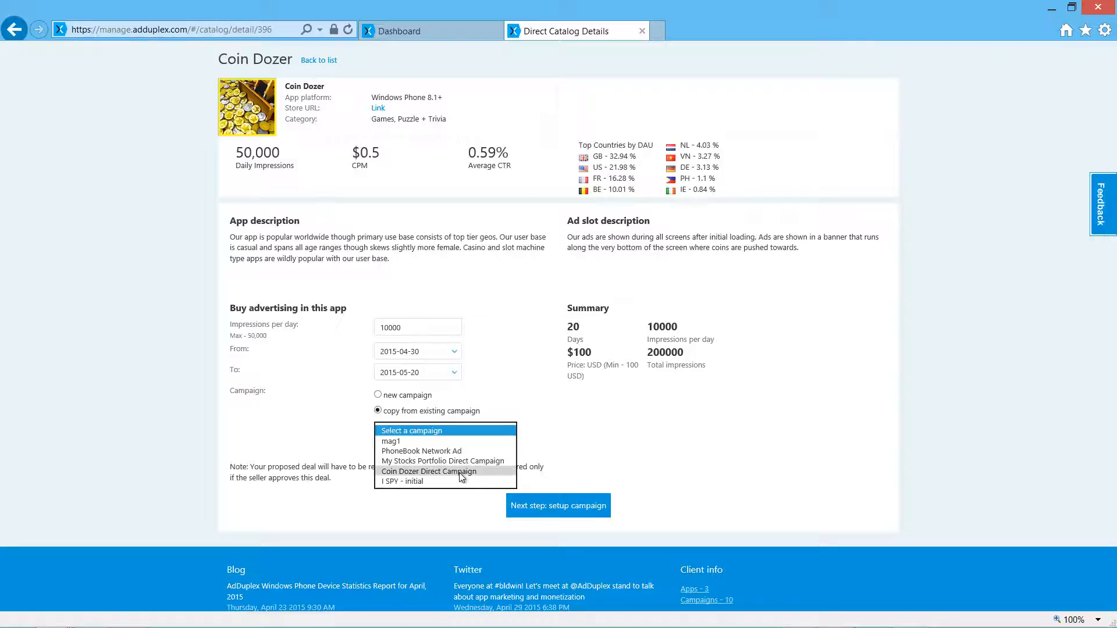
{"action": "left_click", "coordinate": [460, 471]}
{"action": "left_click", "coordinate": [580, 507]}
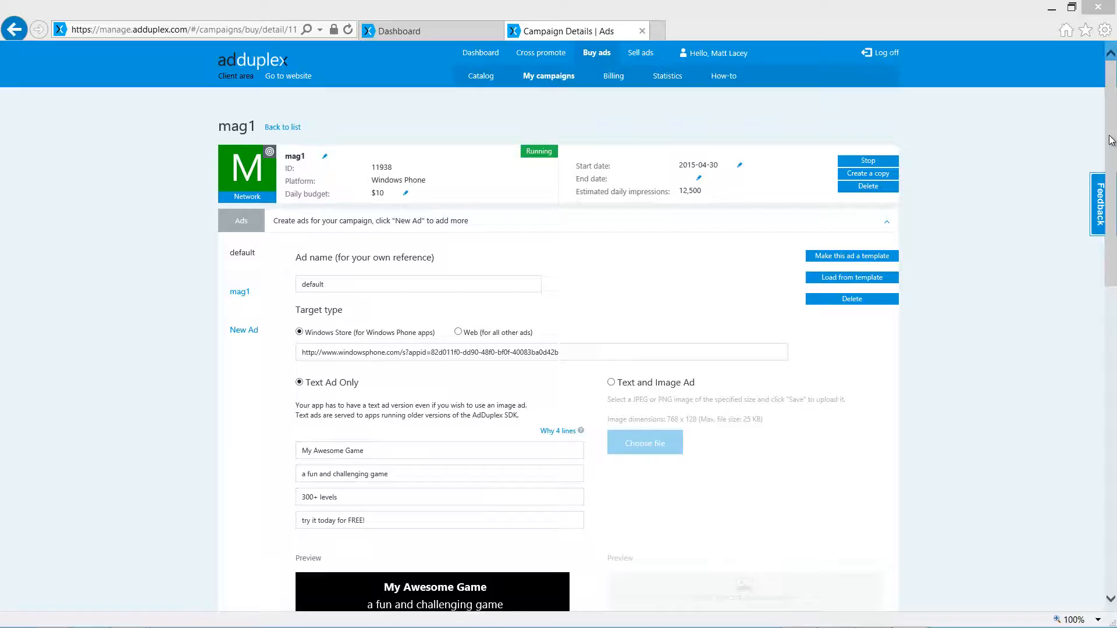
In the mag1 campaign's targeting, restrict the countries to France, Canada and French Guiana.
{"action": "left_click_drag", "start_coordinate": [1112, 139], "coordinate": [1104, 376]}
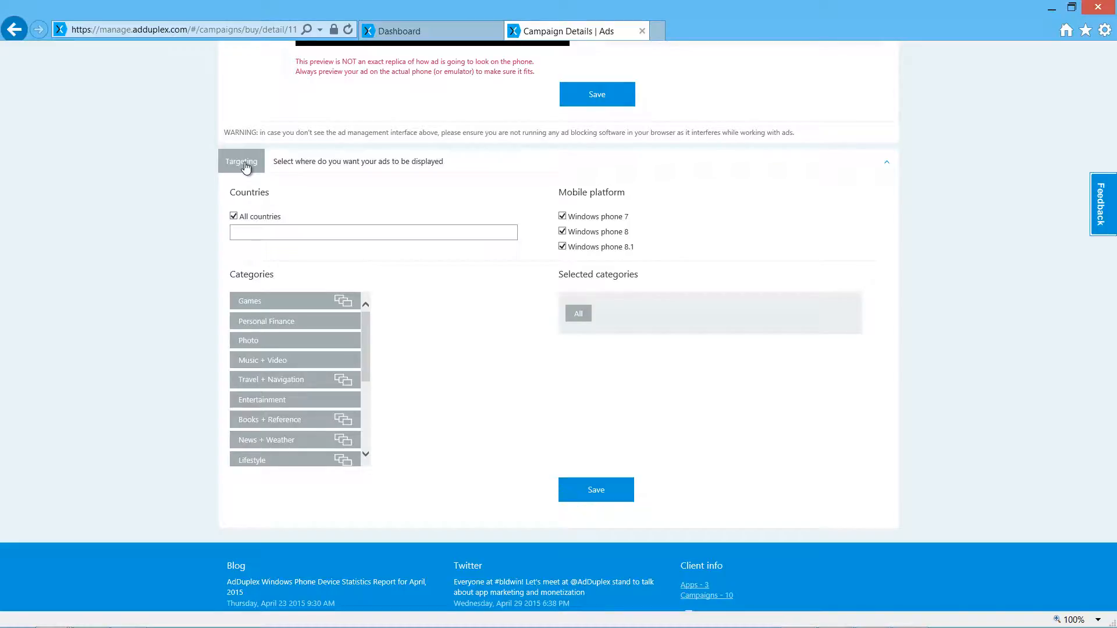
{"action": "left_click", "coordinate": [258, 232]}
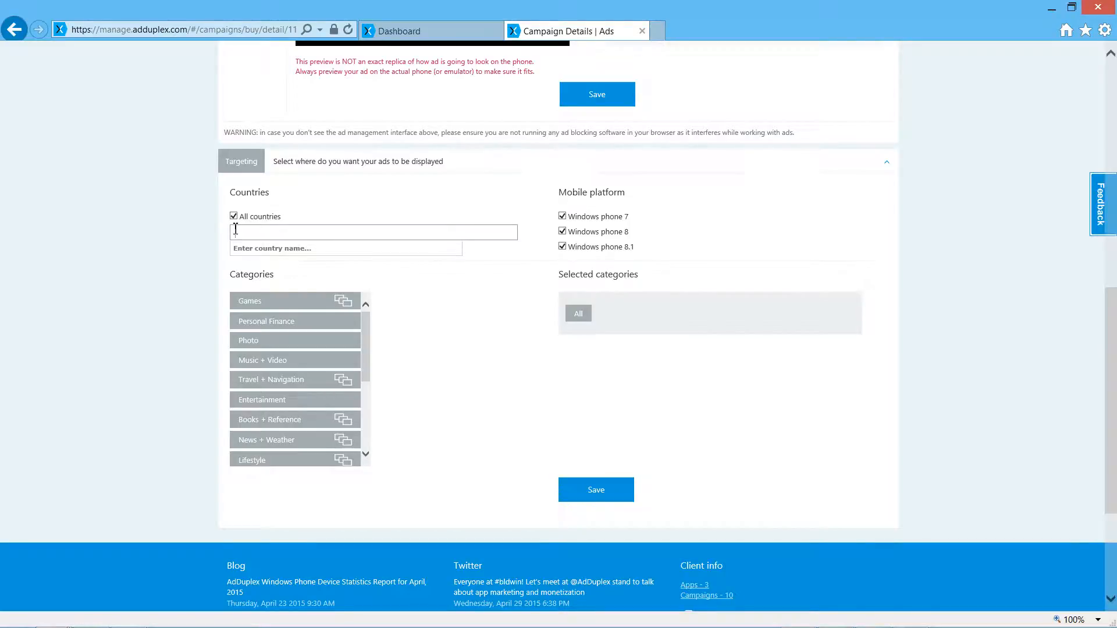
{"action": "type", "text": "France"}
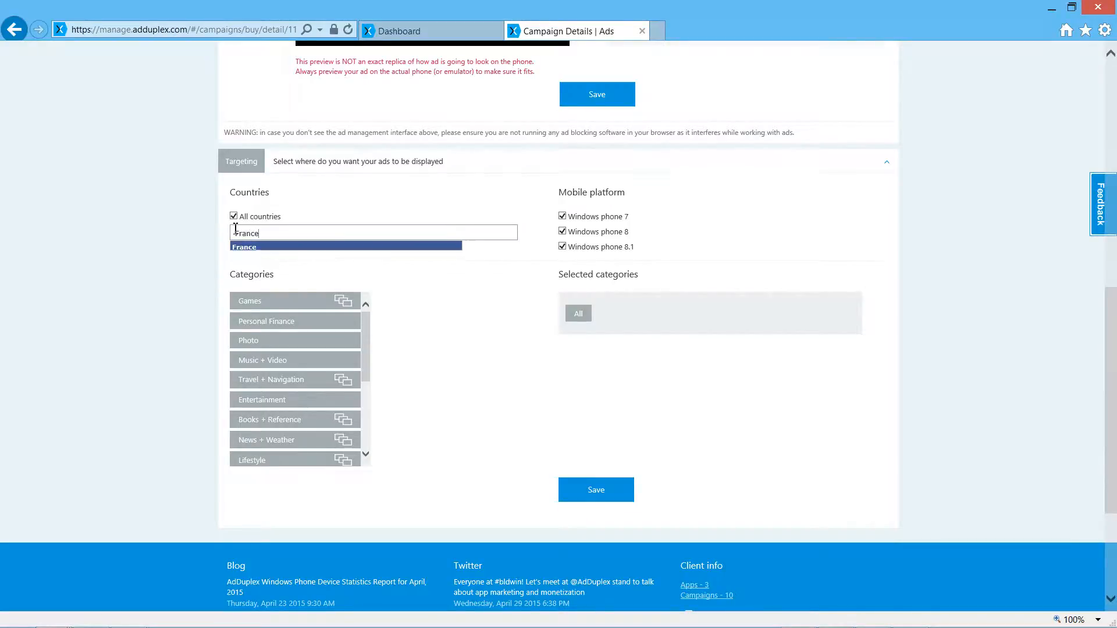
{"action": "key", "text": "Return"}
{"action": "type", "text": "cana"}
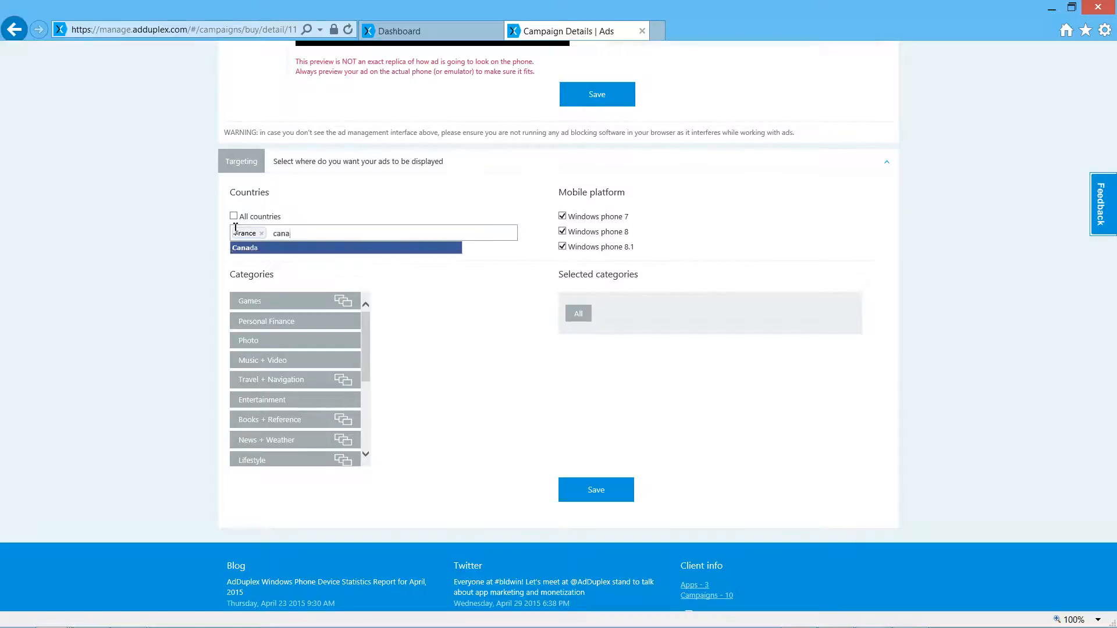
{"action": "key", "text": "Return"}
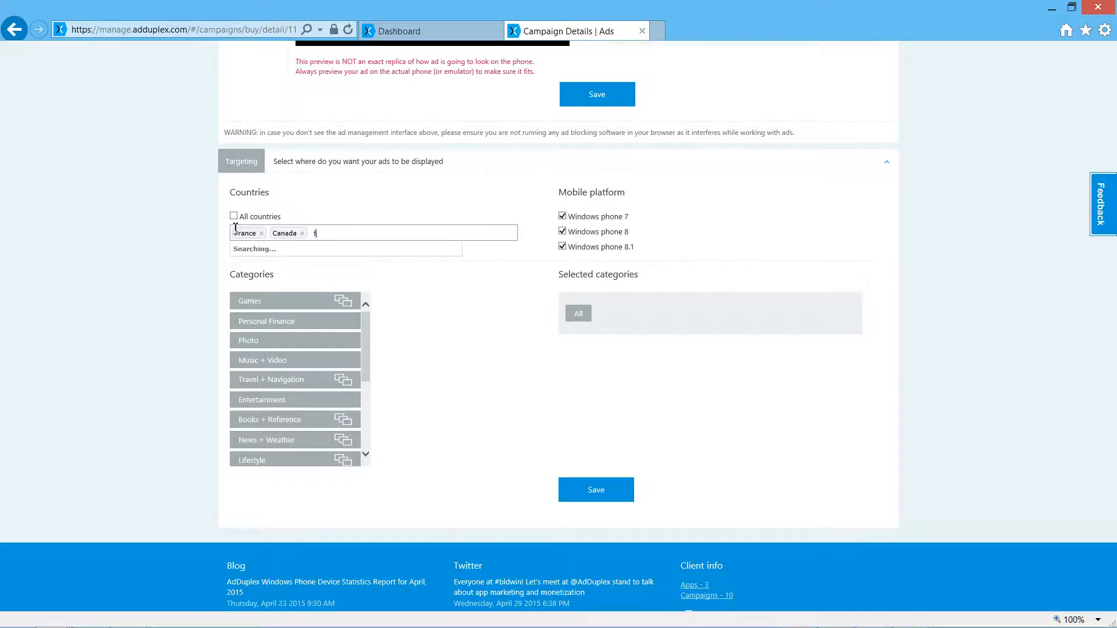
{"action": "type", "text": "fren"}
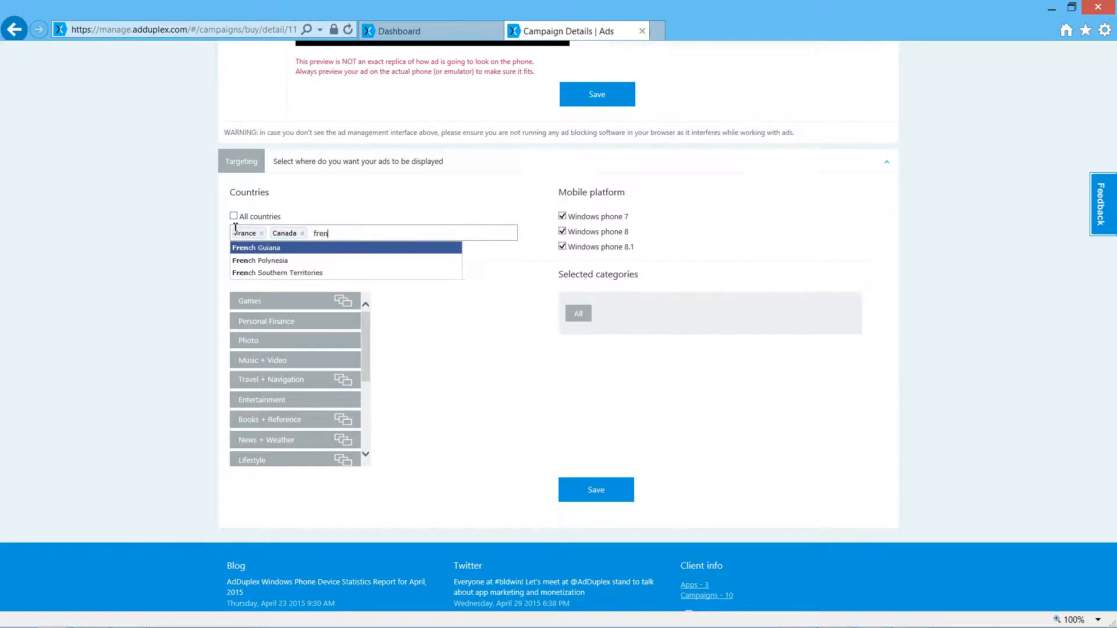
{"action": "key", "text": "Return"}
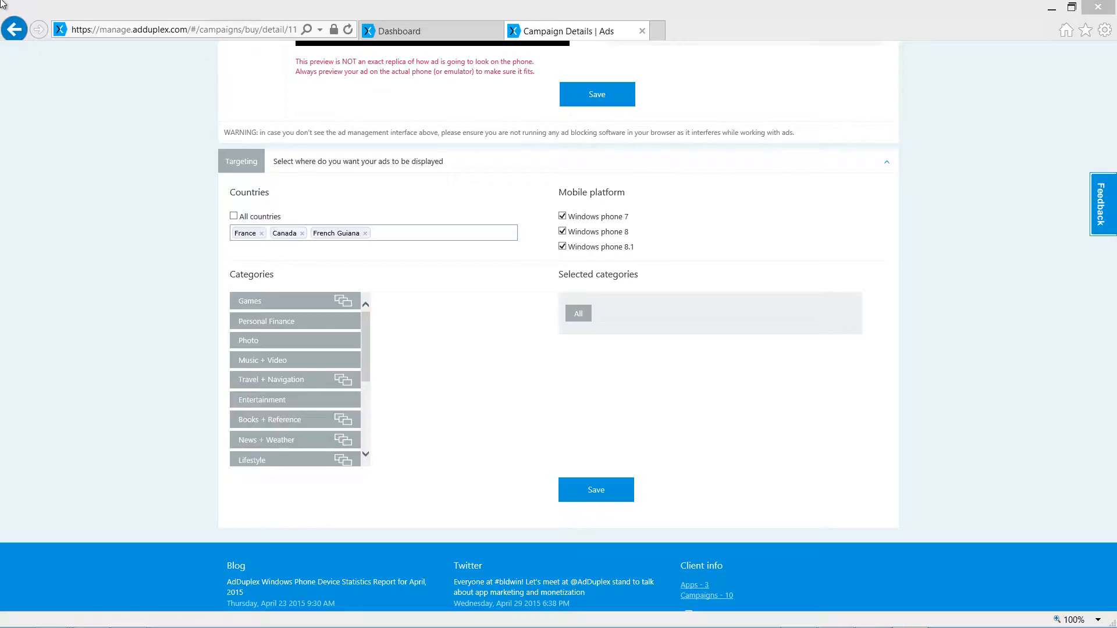
Exclude Windows phone 7 and Windows phone 8 from the targeted mobile platforms, leaving only Windows phone 8.1.
{"action": "left_click", "coordinate": [104, 219]}
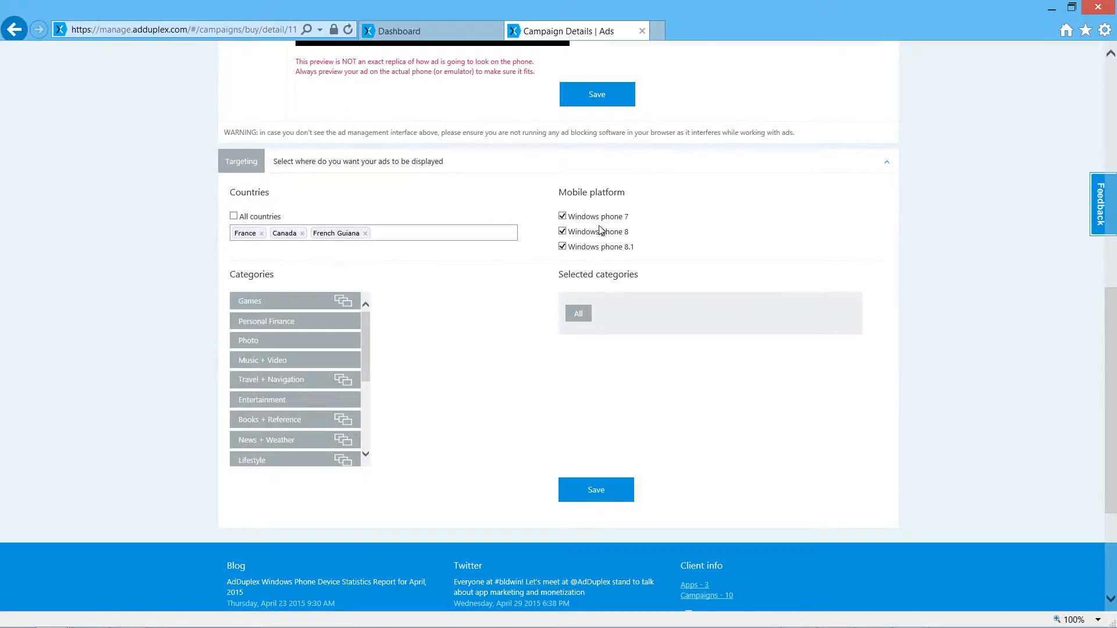
{"action": "left_click", "coordinate": [584, 218]}
{"action": "left_click", "coordinate": [582, 233]}
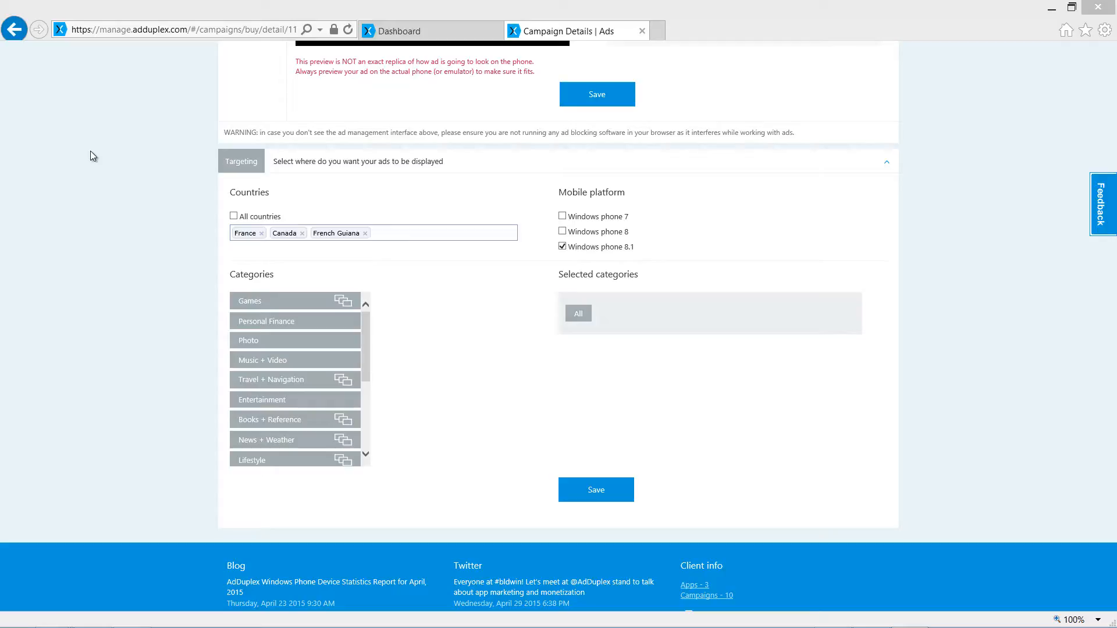
Target the Puzzle + Trivia and Card + Board subcategories of Games and the Personal Finance category.
{"action": "left_click", "coordinate": [278, 304]}
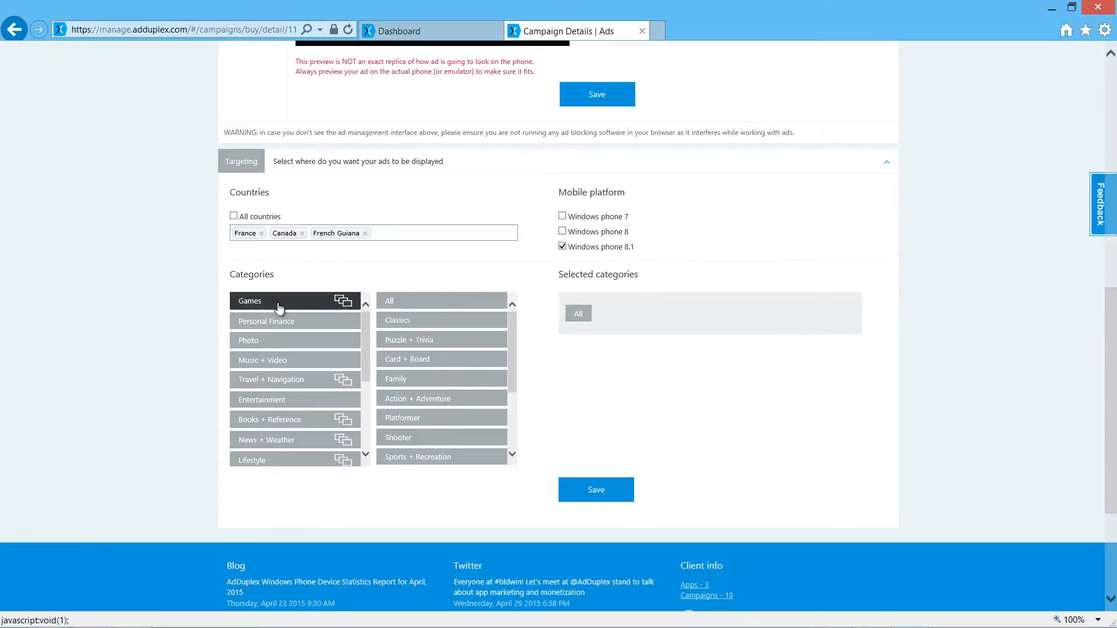
{"action": "left_click", "coordinate": [433, 343]}
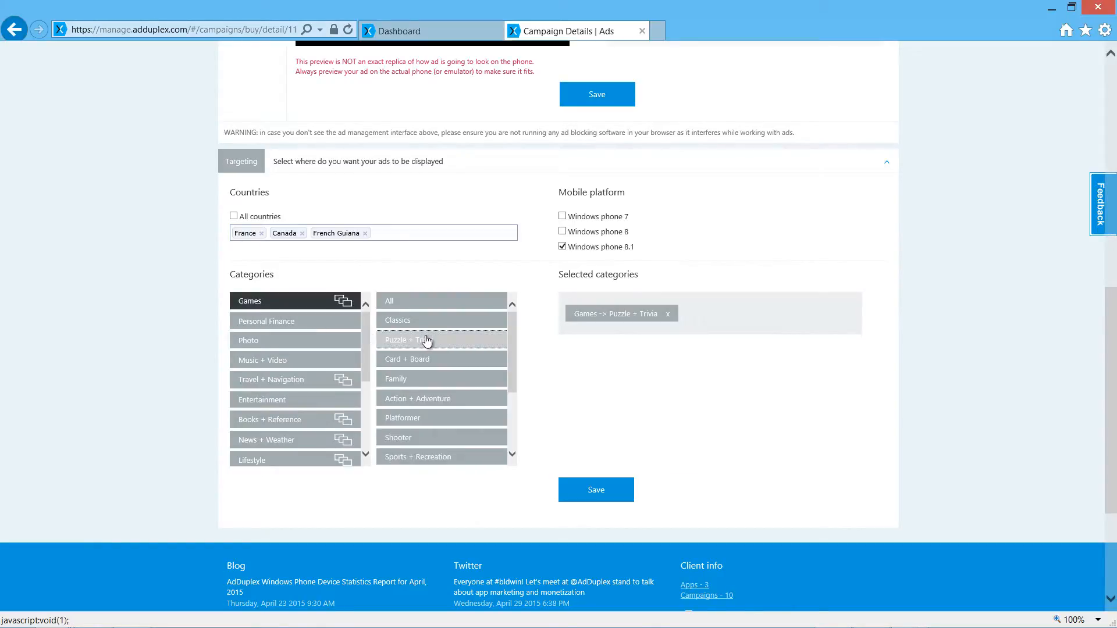
{"action": "left_click", "coordinate": [447, 362]}
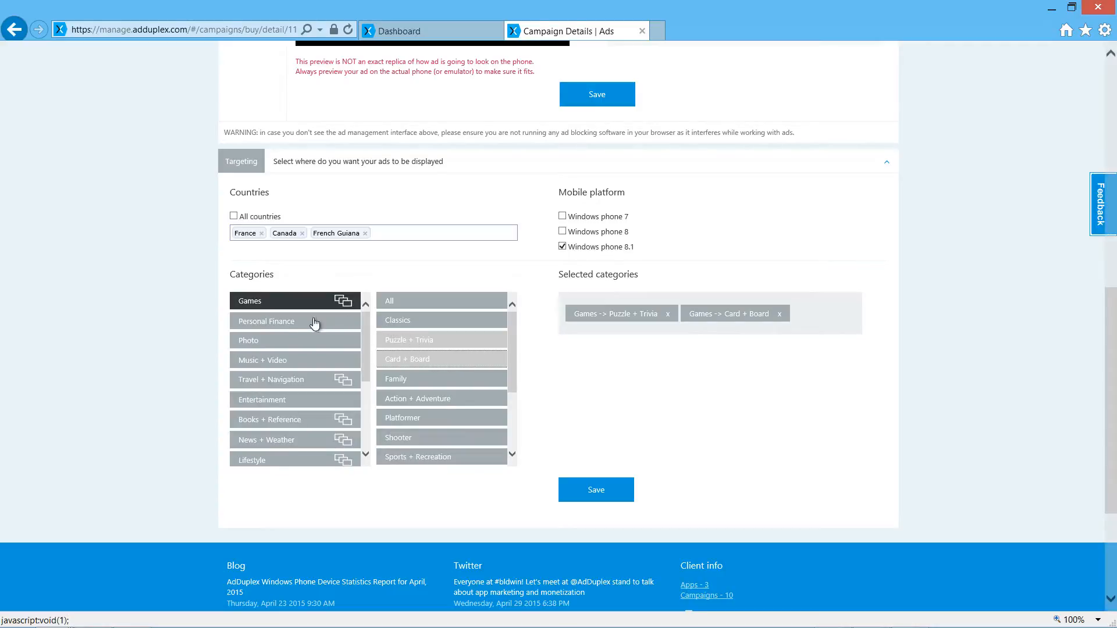
{"action": "left_click", "coordinate": [285, 323]}
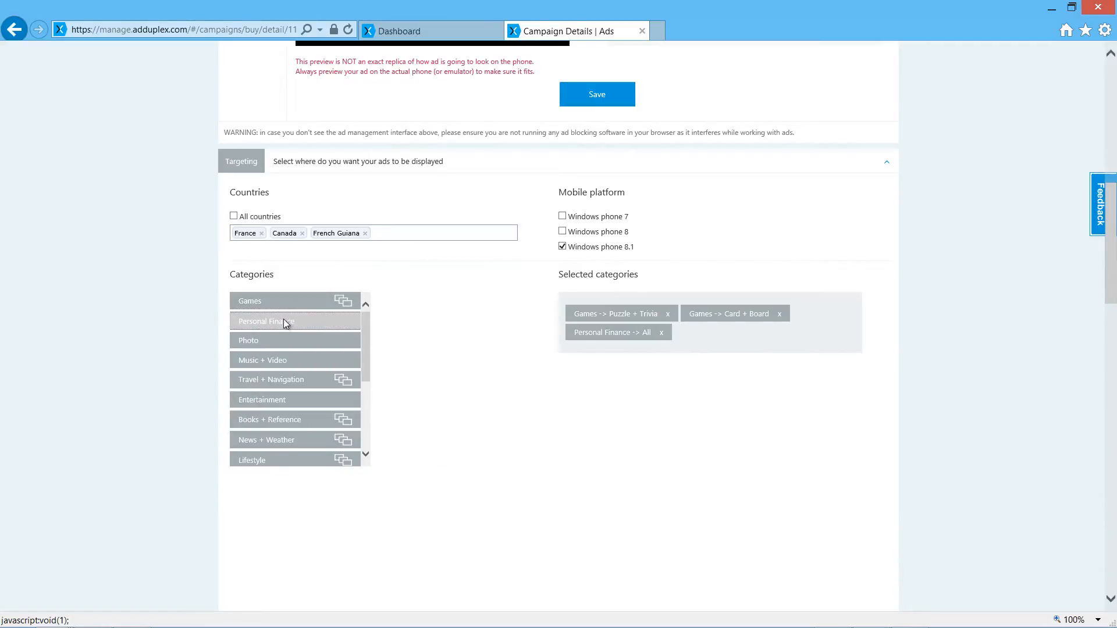